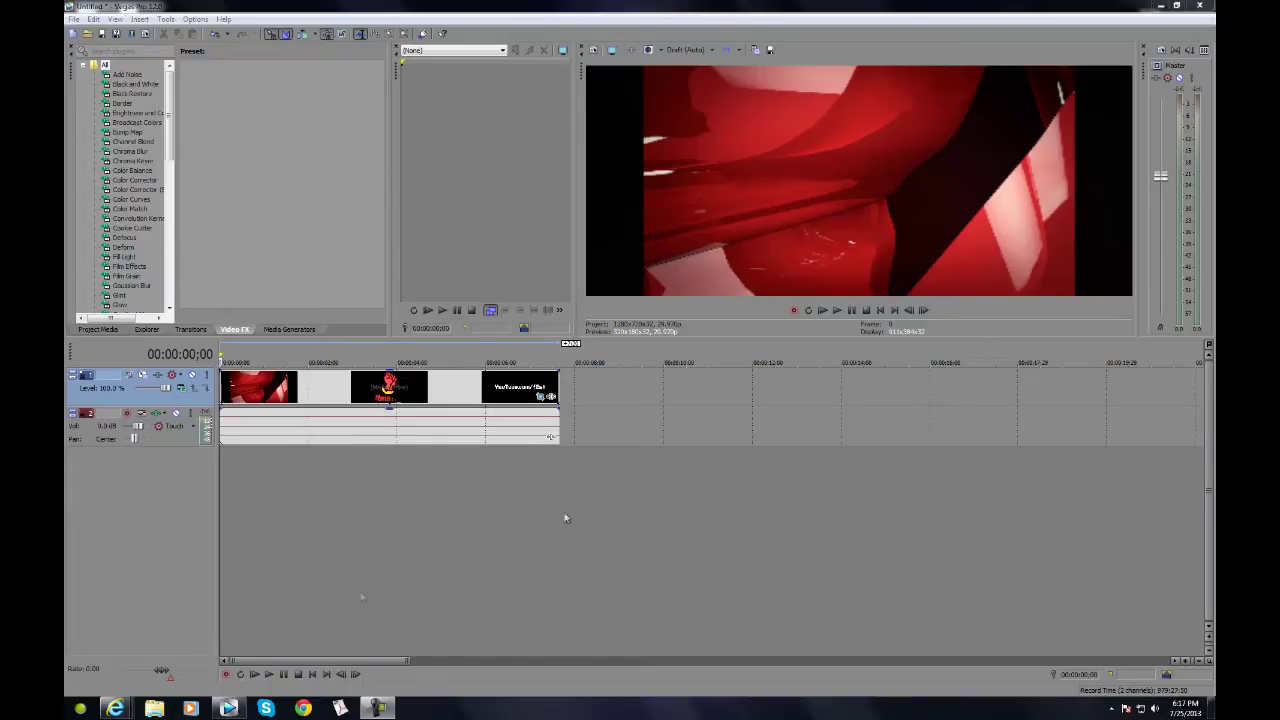
# - Scrub through the intro's fist, red close-up and 00:00:02;01 frames, then return to the start
pyautogui.click(363, 545)
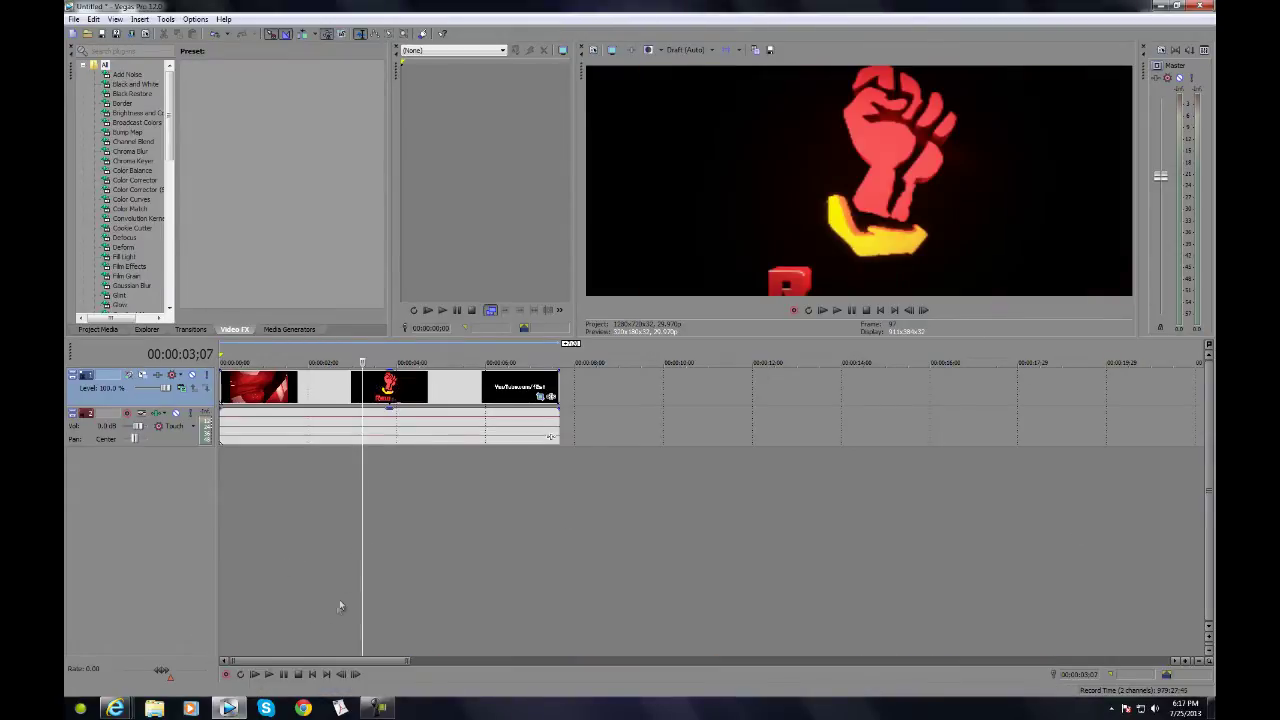
pyautogui.click(271, 509)
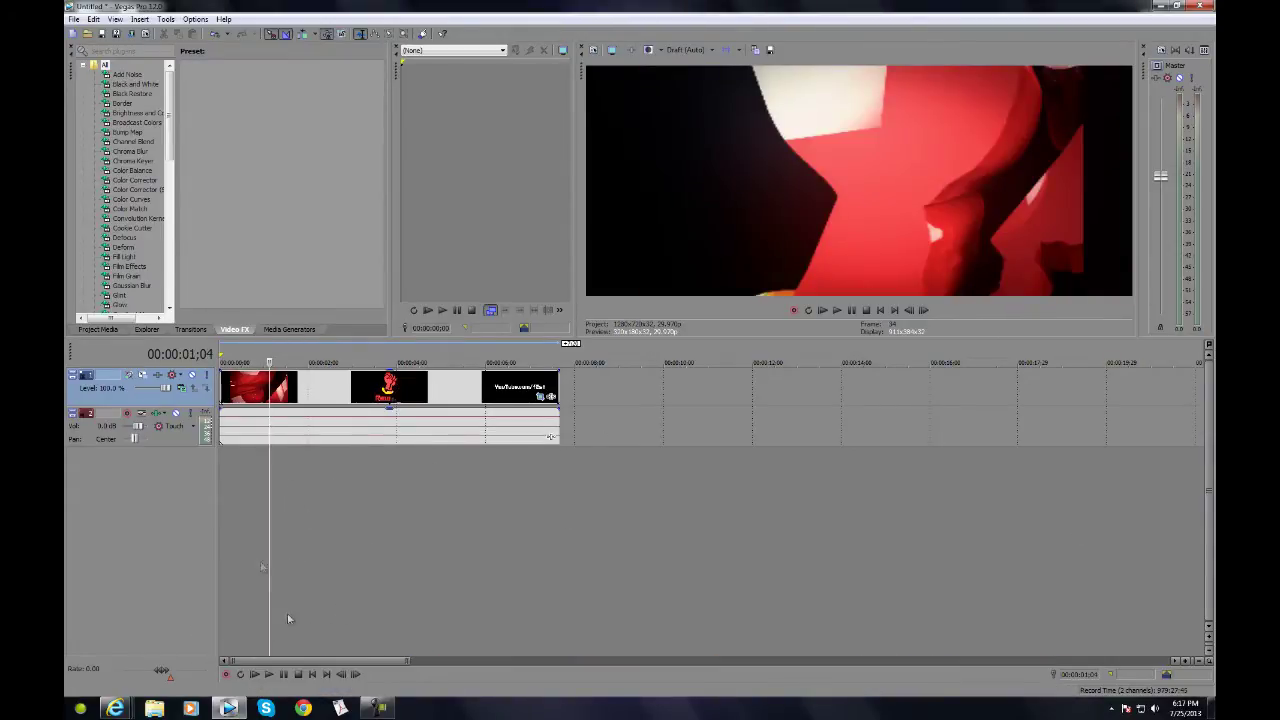
pyautogui.click(247, 540)
pyautogui.click(309, 520)
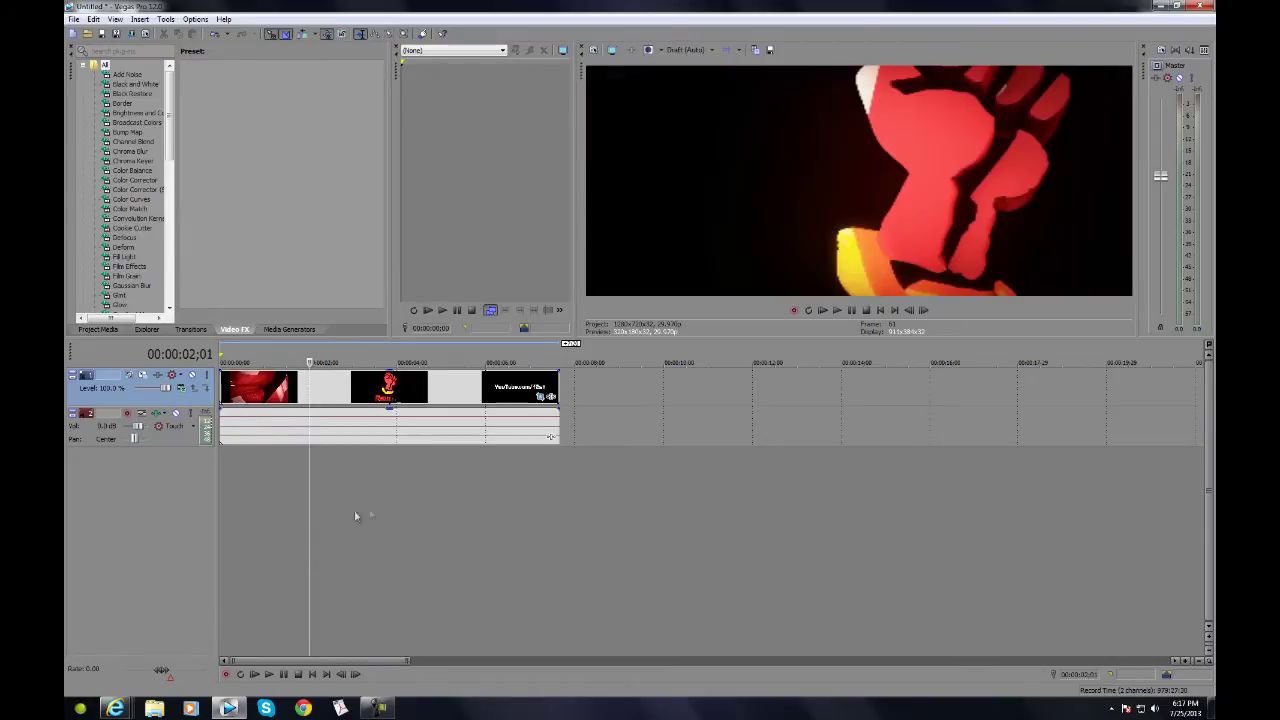
pyautogui.click(220, 508)
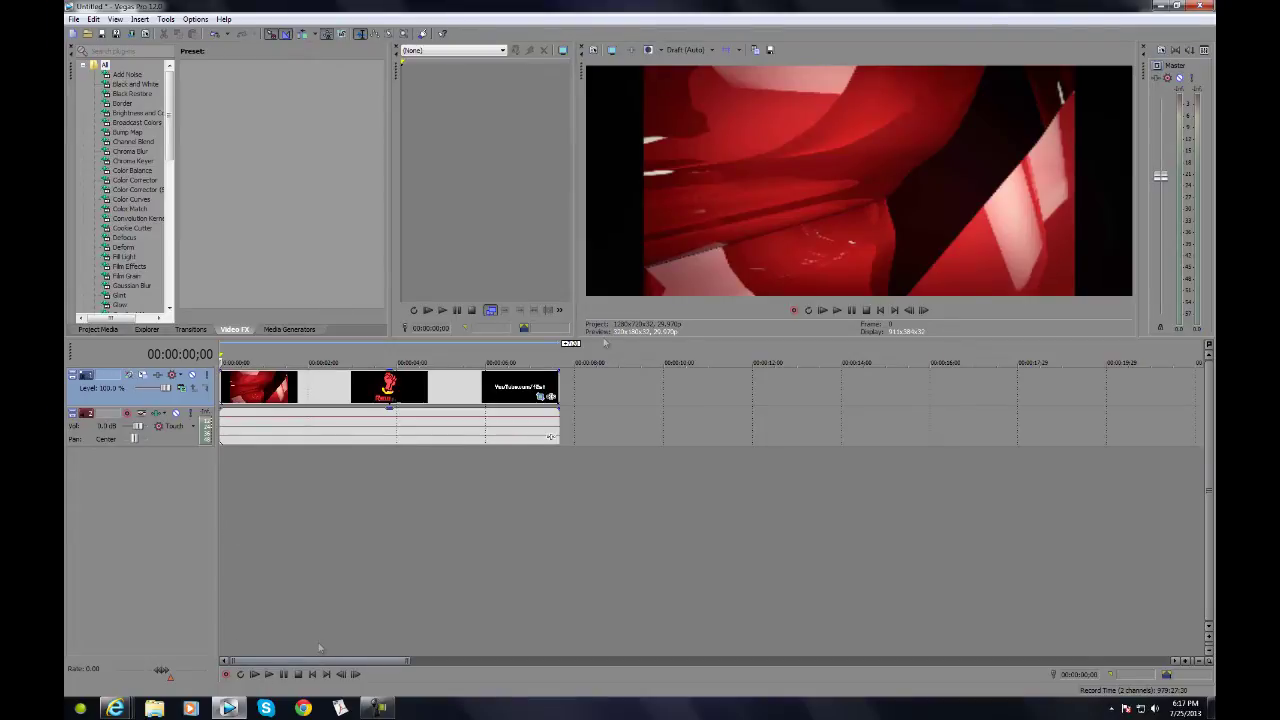
# - Check the preview quality choices and the dark end frame, then play the intro from the beginning
pyautogui.click(688, 49)
pyautogui.moveTo(688, 100)
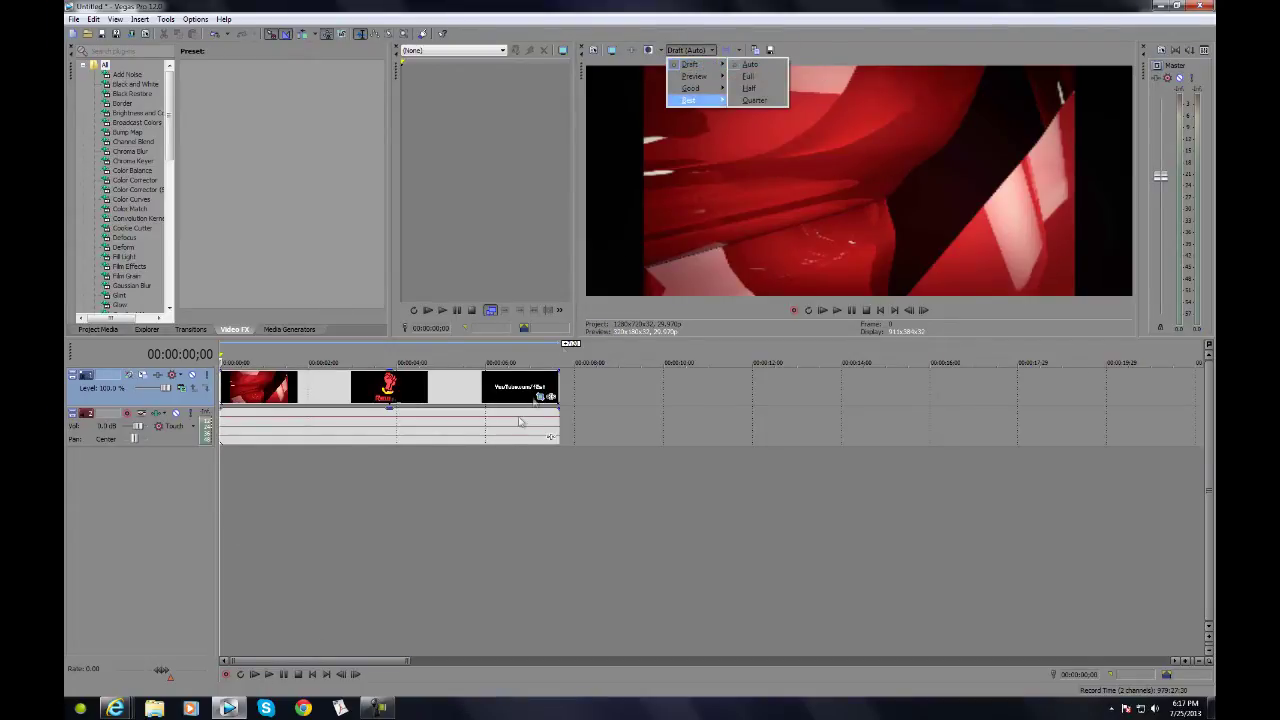
pyautogui.click(471, 486)
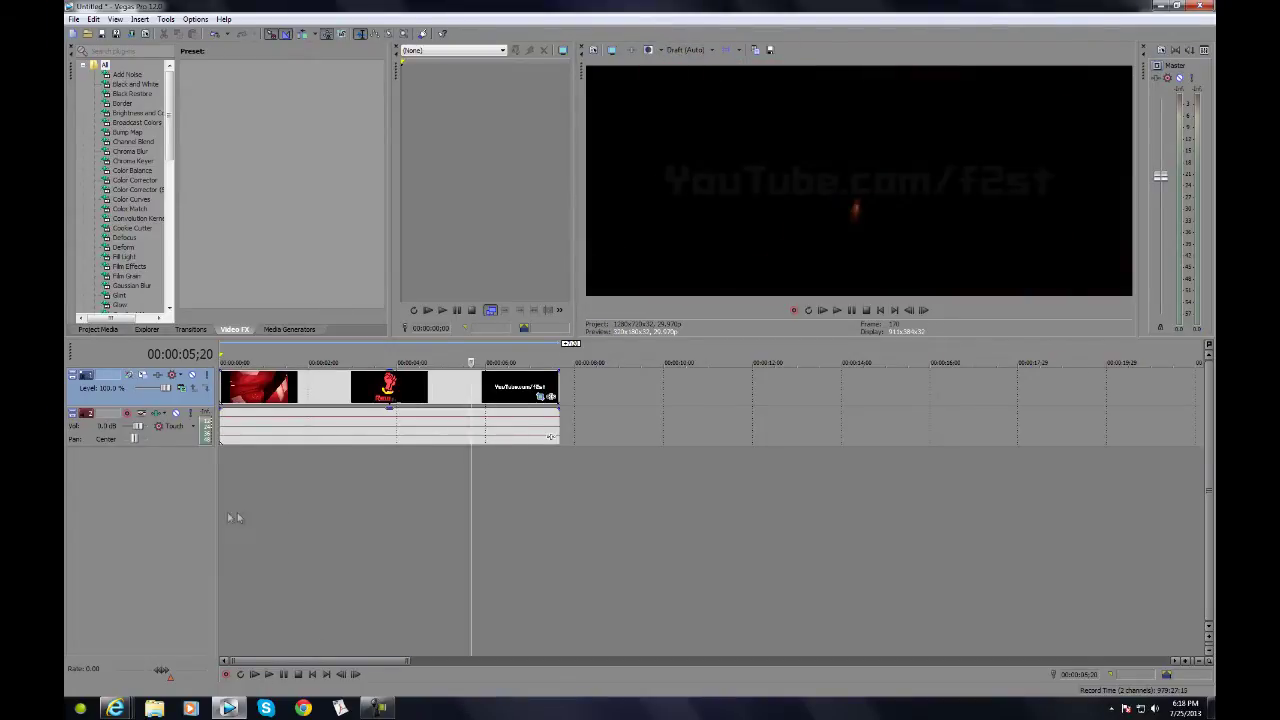
pyautogui.hotkey('ctrl', 'Home')
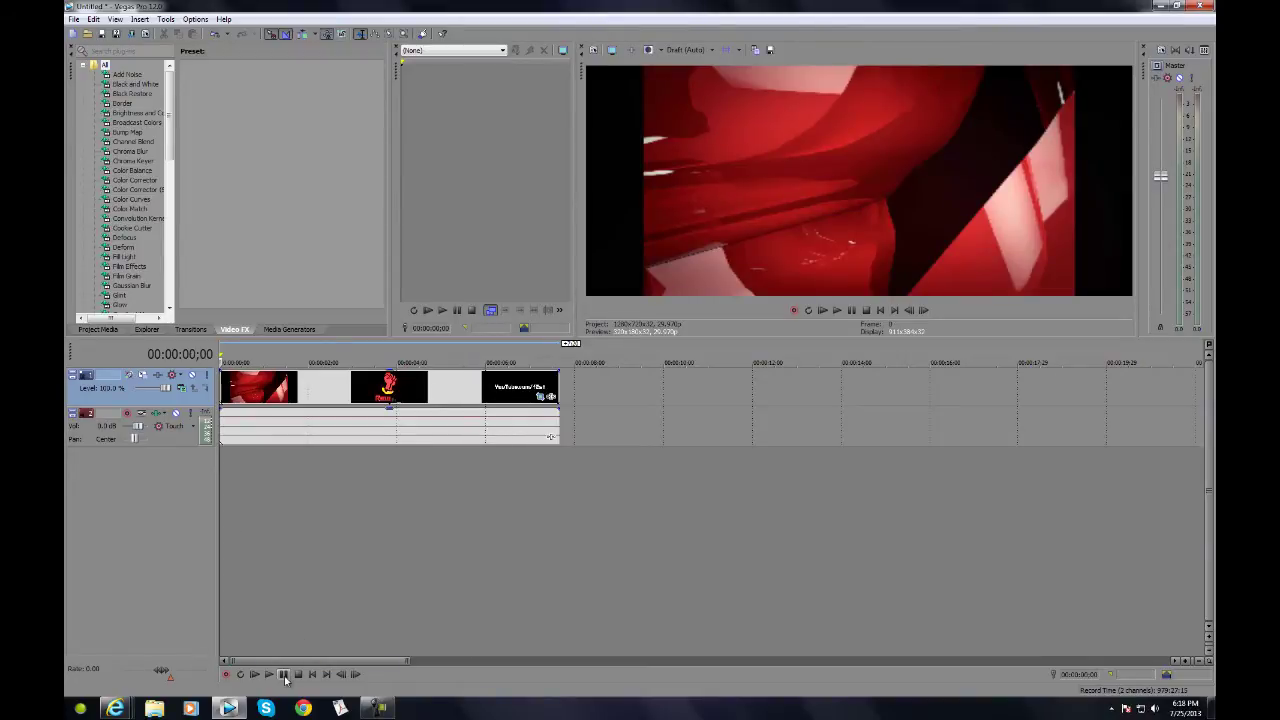
pyautogui.click(284, 675)
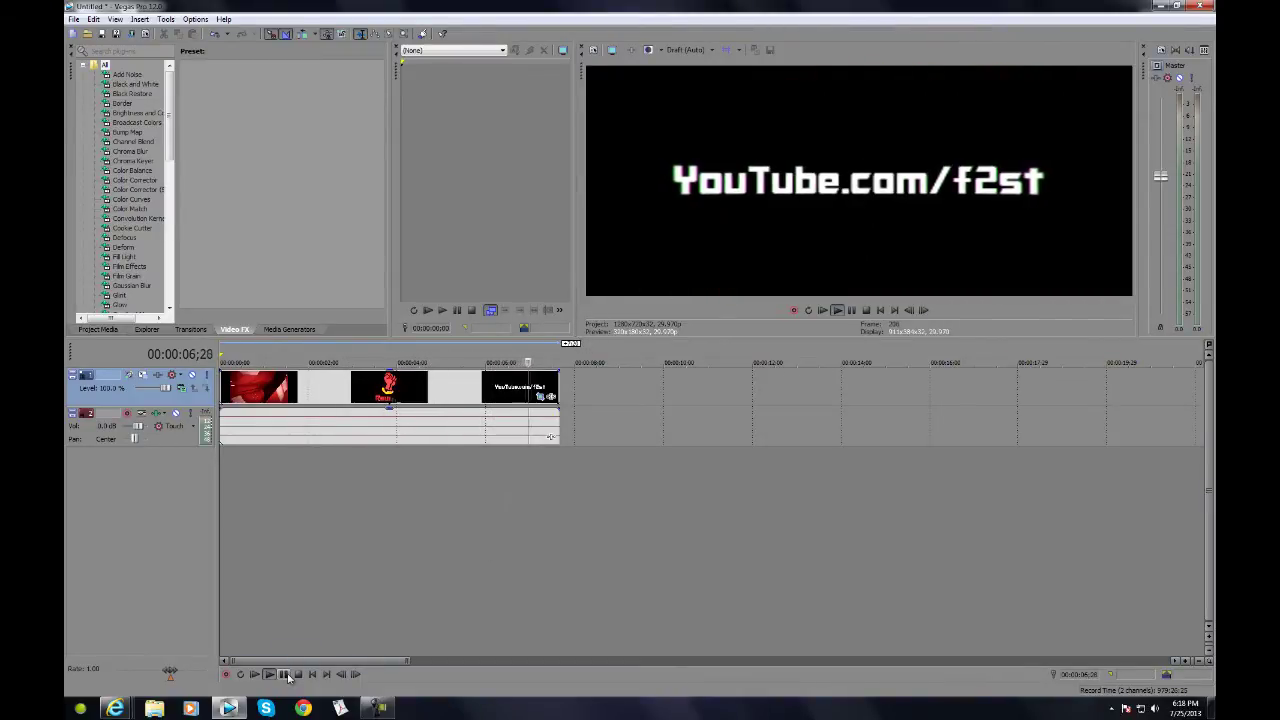
# - Review the frames near 00:00:02;13, replay the intro, pause on the Rawfist logo, and select all clips
pyautogui.click(327, 492)
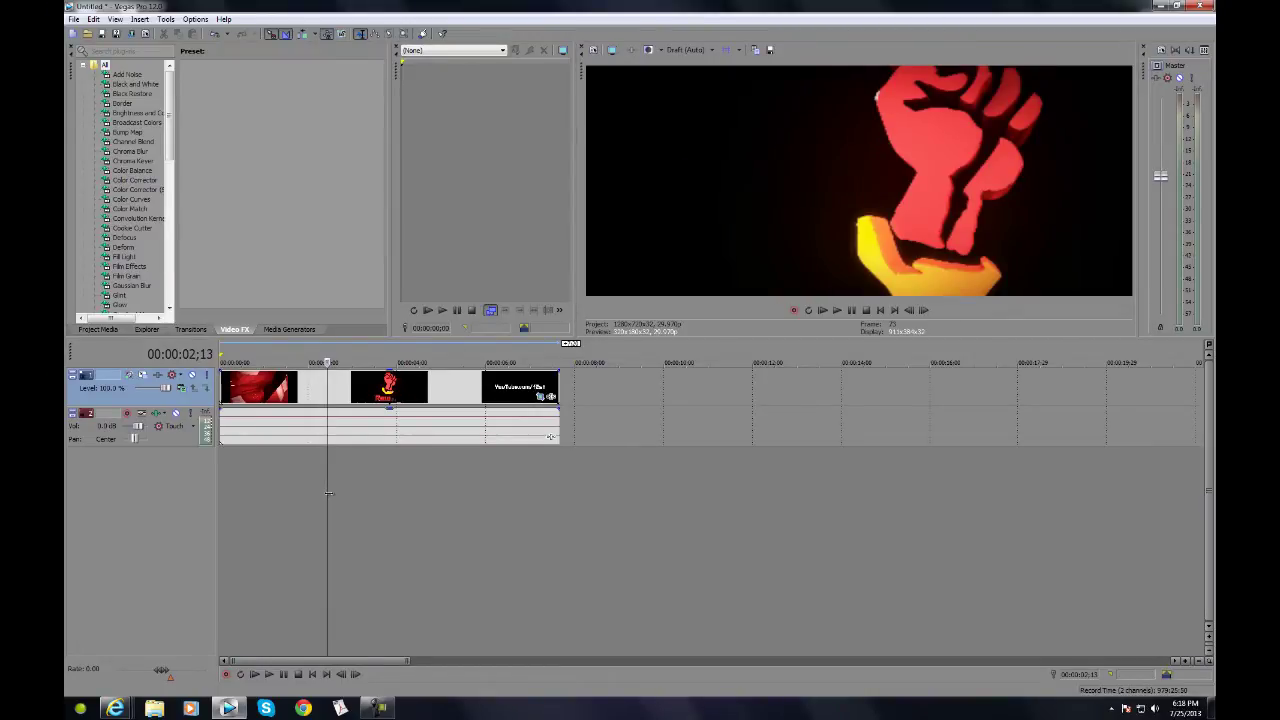
pyautogui.click(276, 514)
pyautogui.click(229, 519)
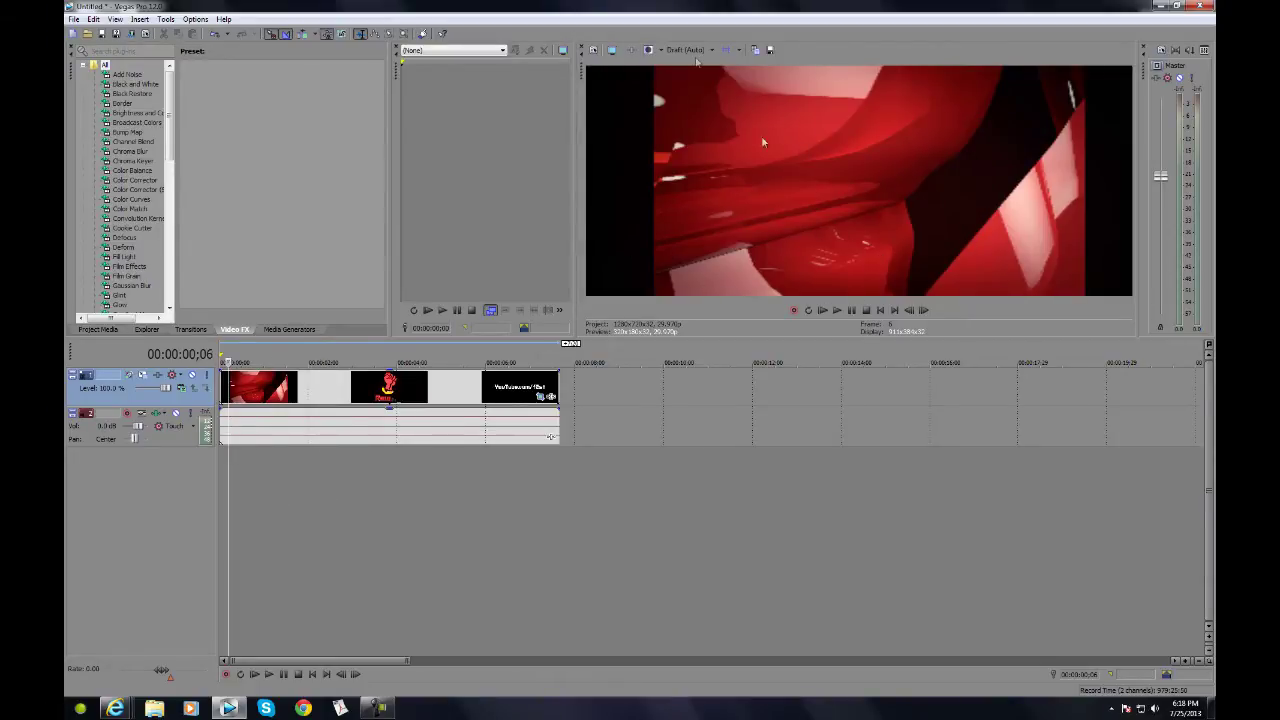
pyautogui.click(225, 495)
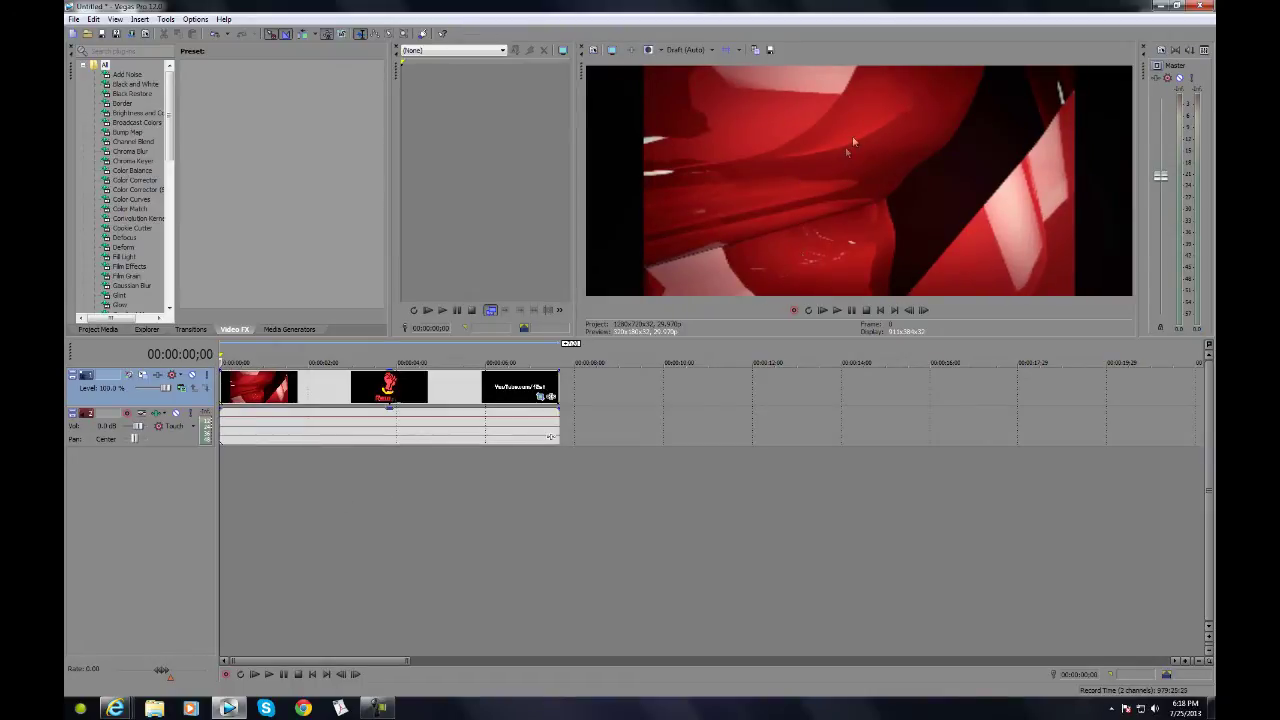
pyautogui.click(280, 675)
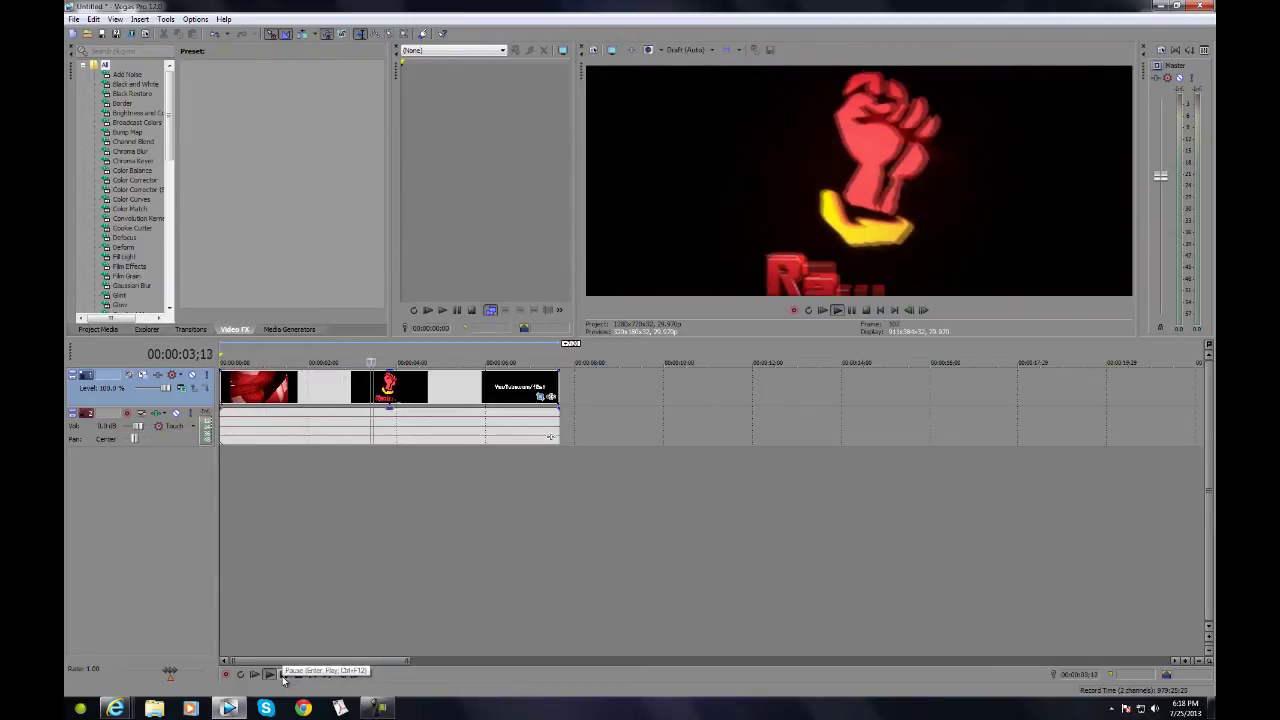
pyautogui.click(284, 677)
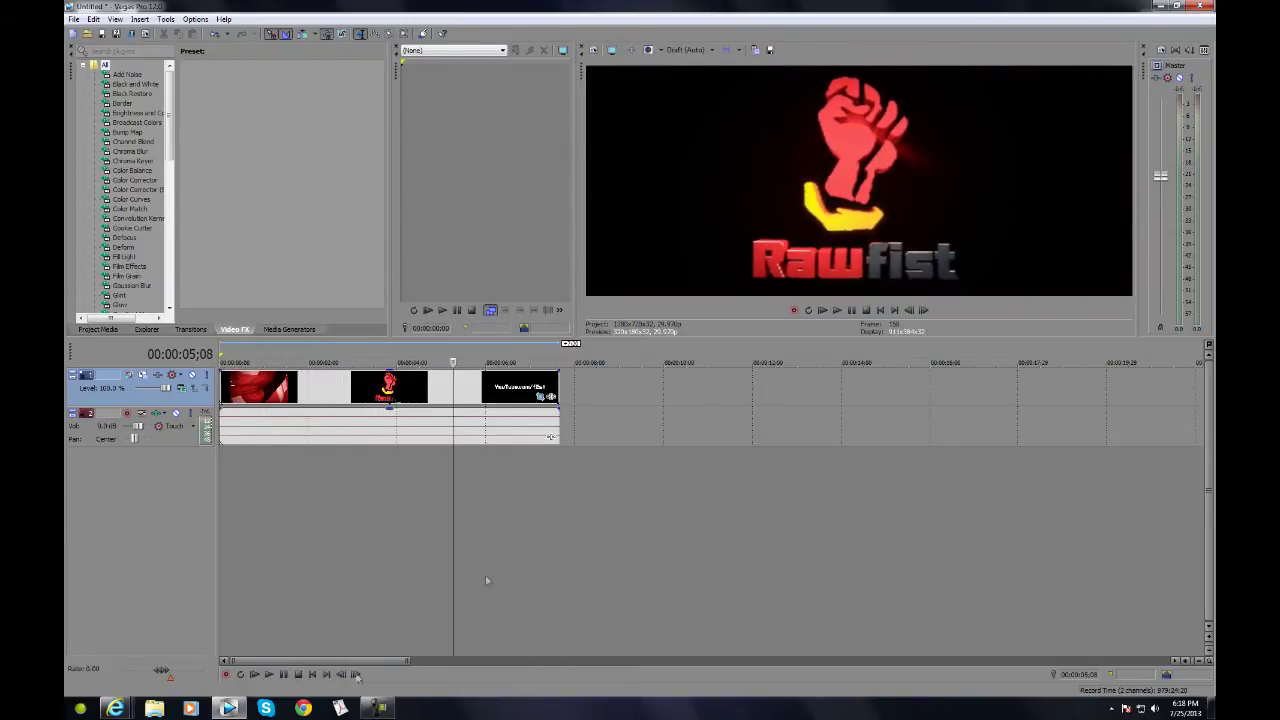
pyautogui.click(340, 405)
# - Delete all timeline clips and drag the rawfist intro file from the desktop into Vegas
pyautogui.press('Delete')
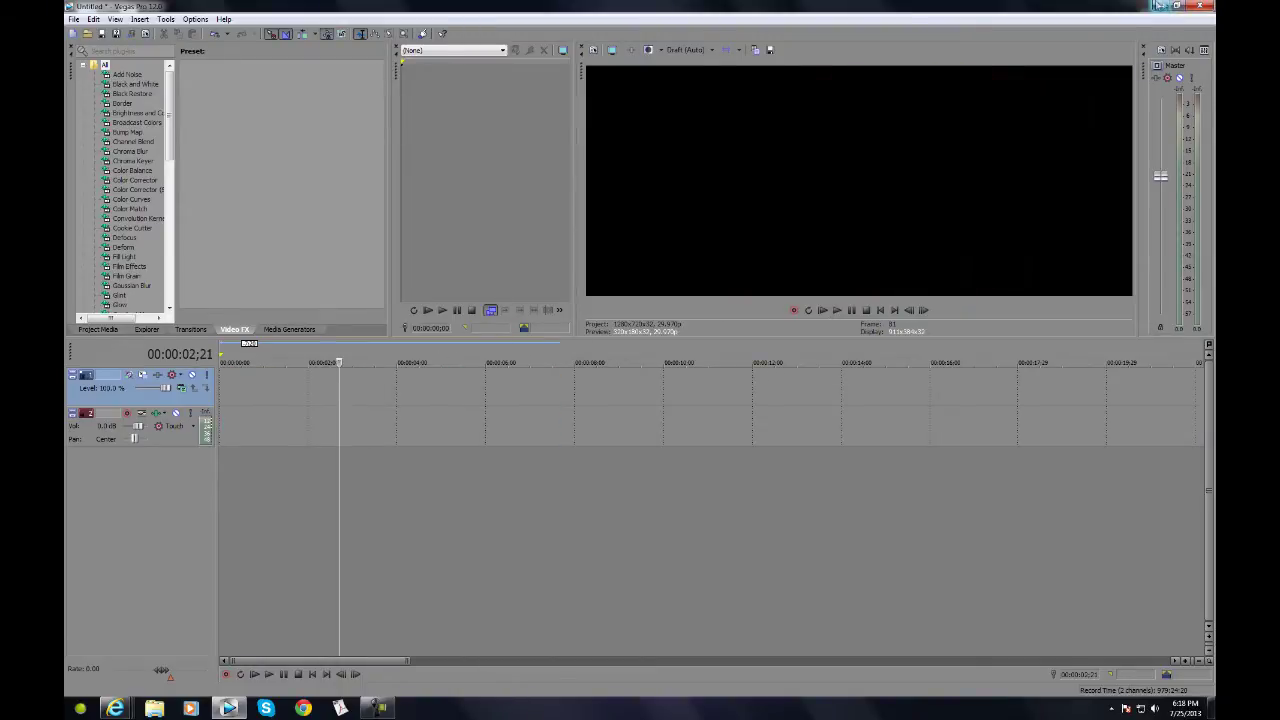
pyautogui.click(1162, 7)
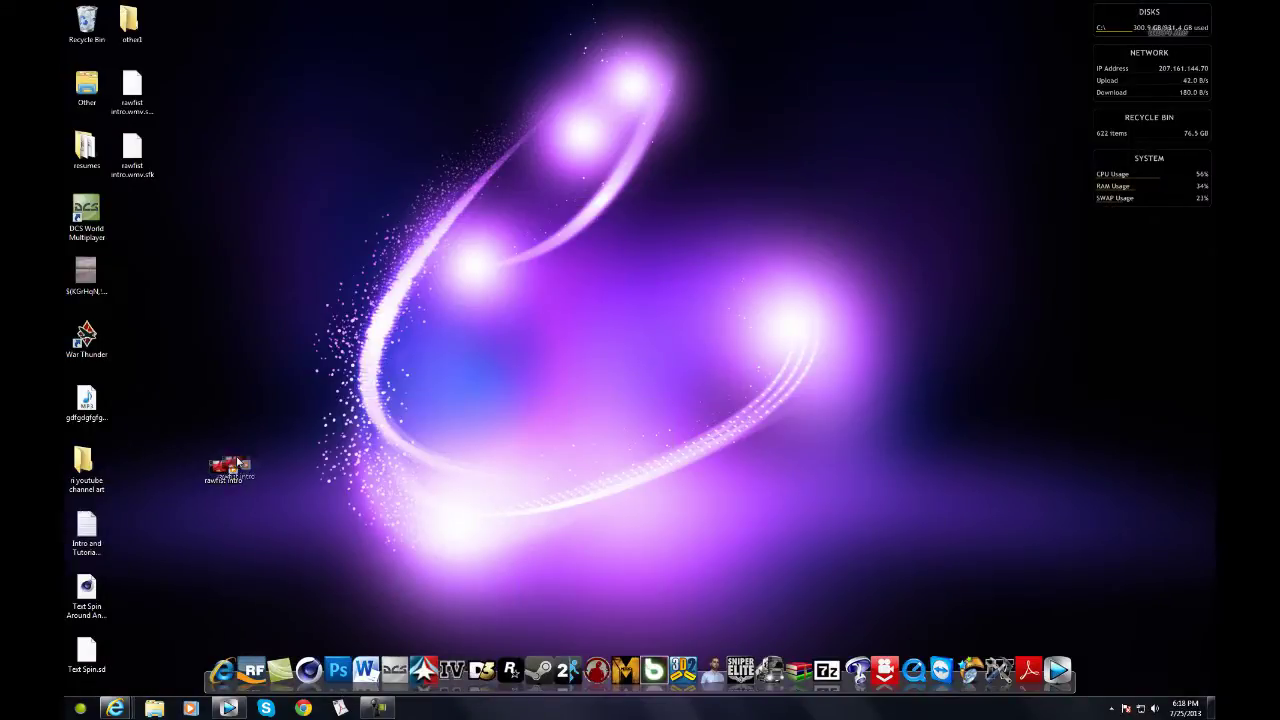
pyautogui.moveTo(222, 468); pyautogui.dragTo(224, 411)
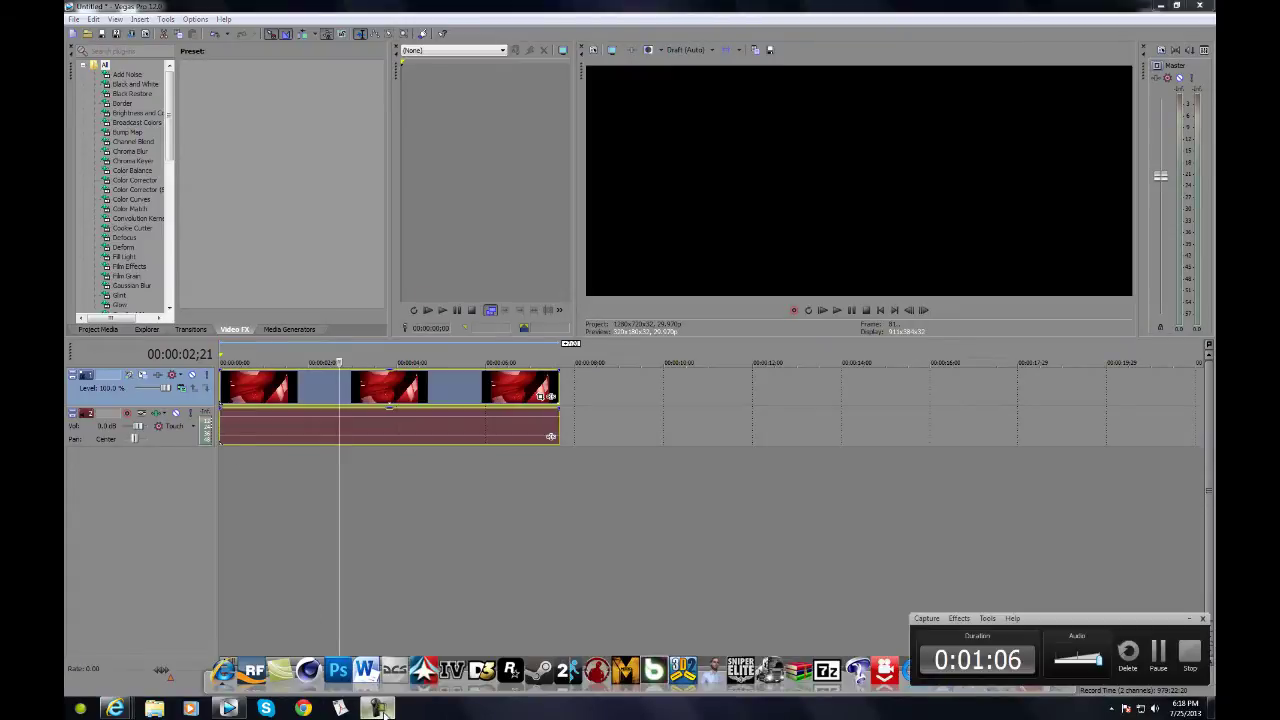
pyautogui.click(502, 501)
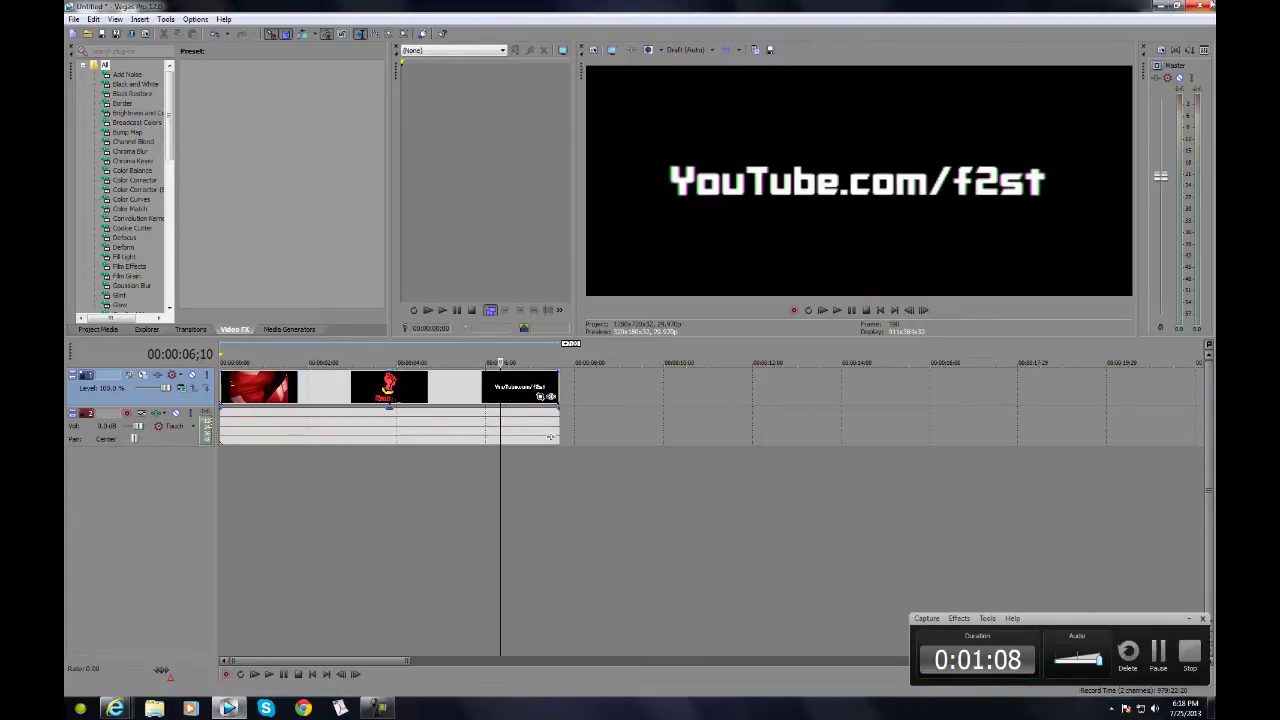
# - Bring the rawfist intro file in from the desktop again and move to the logo frame at 00:00:03;27
pyautogui.click(1160, 5)
pyautogui.moveTo(223, 463)
pyautogui.mouseDown()
pyautogui.moveTo(256, 394)
pyautogui.moveTo(213, 492)
pyautogui.moveTo(234, 452)
pyautogui.moveTo(219, 569)
pyautogui.moveTo(236, 605)
pyautogui.moveTo(224, 472)
pyautogui.moveTo(216, 650)
pyautogui.moveTo(220, 470)
pyautogui.mouseUp()
pyautogui.click(229, 708)
pyautogui.click(393, 521)
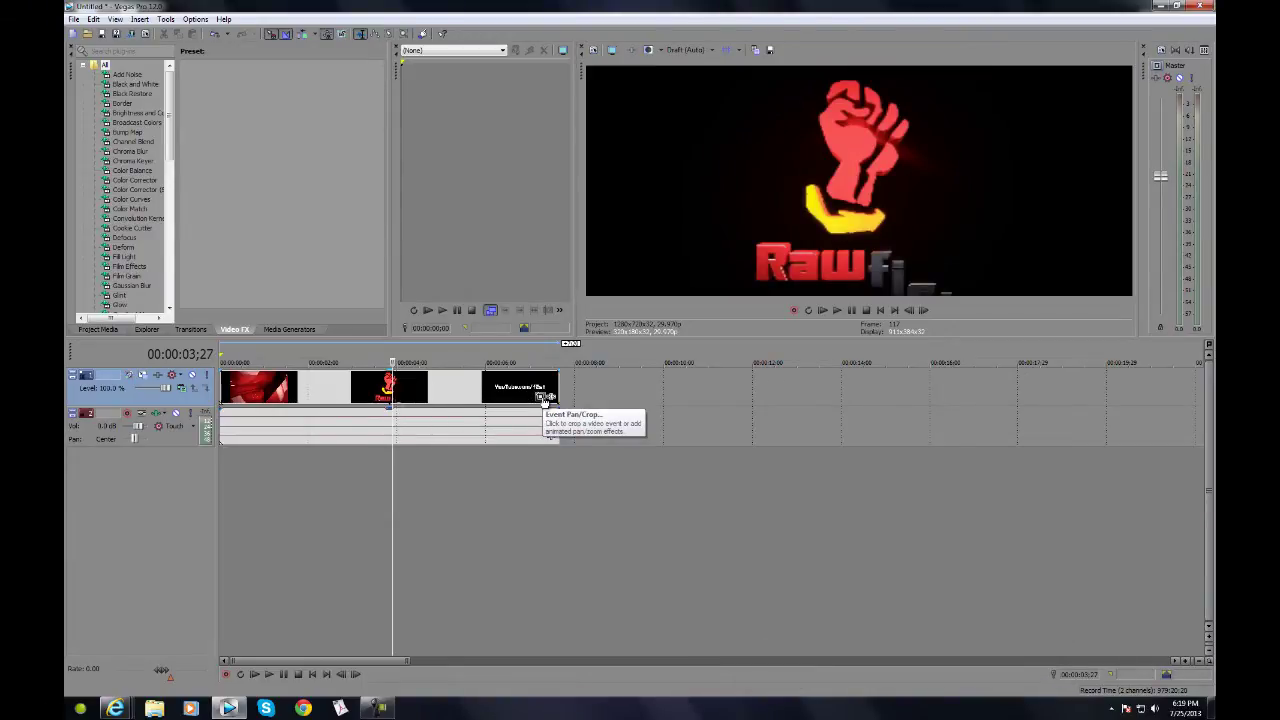
# - Zoom the timeline and choose Video Event Pan/Crop for the rawfist intro clip
pyautogui.scroll(2, 543, 398)
pyautogui.scroll(-4, 543, 398)
pyautogui.scroll(4, 475, 443)
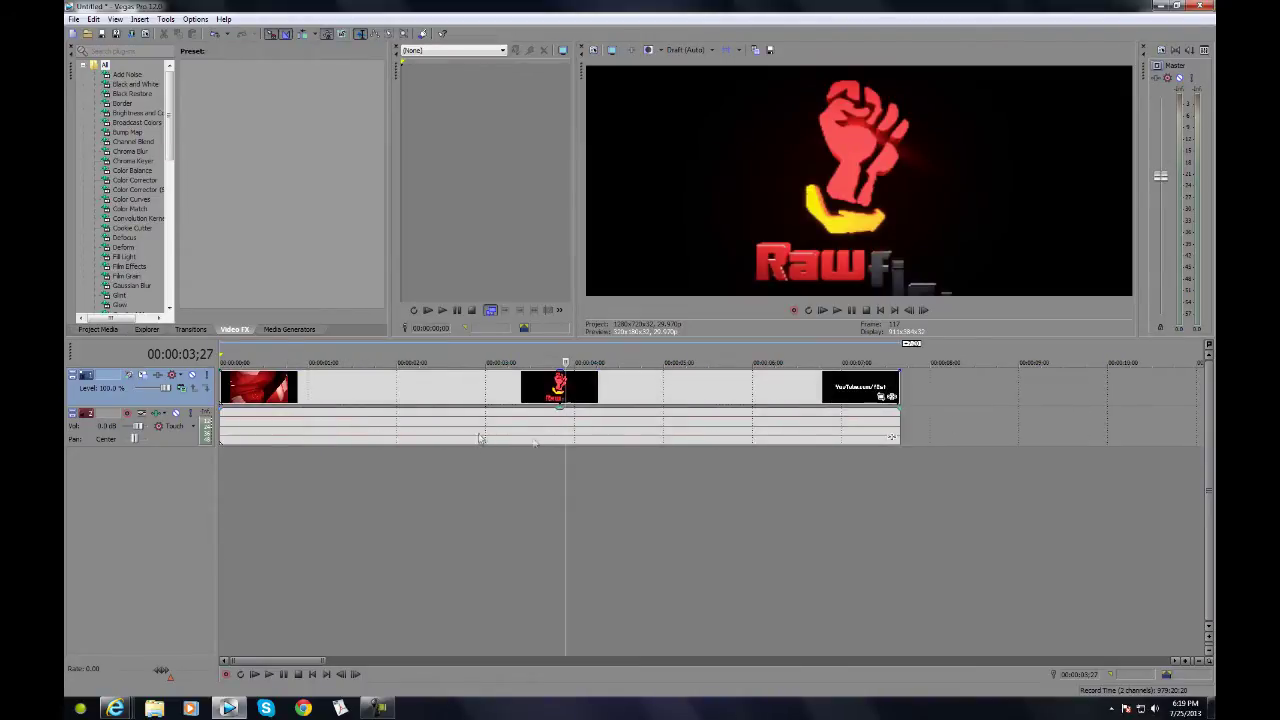
pyautogui.scroll(3, 570, 421)
pyautogui.scroll(-4, 571, 421)
pyautogui.scroll(4, 540, 403)
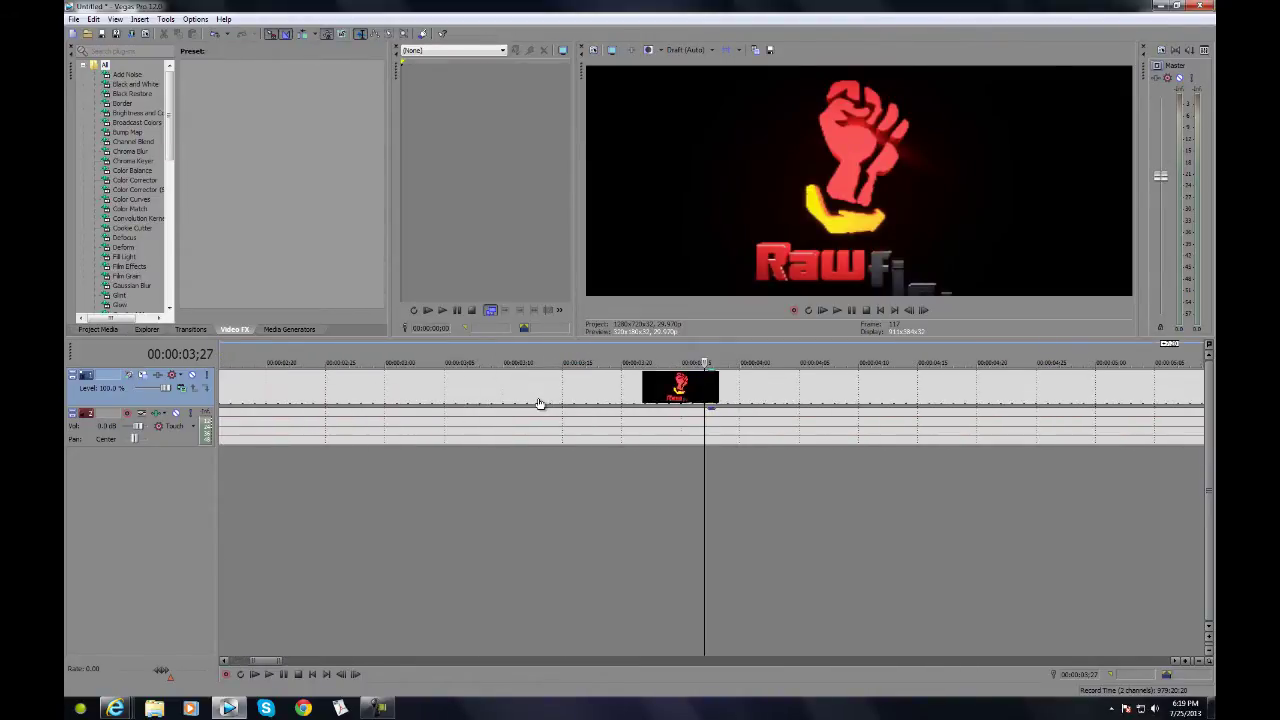
pyautogui.scroll(-3, 538, 403)
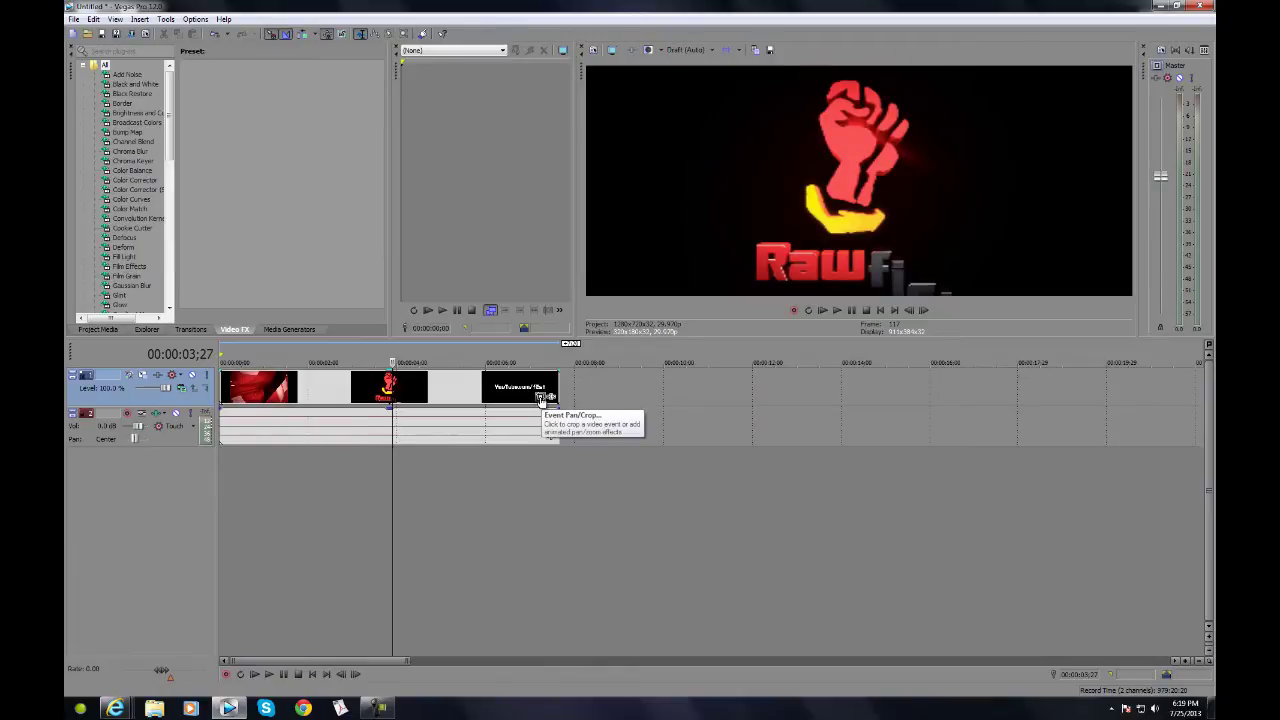
pyautogui.rightClick(540, 398)
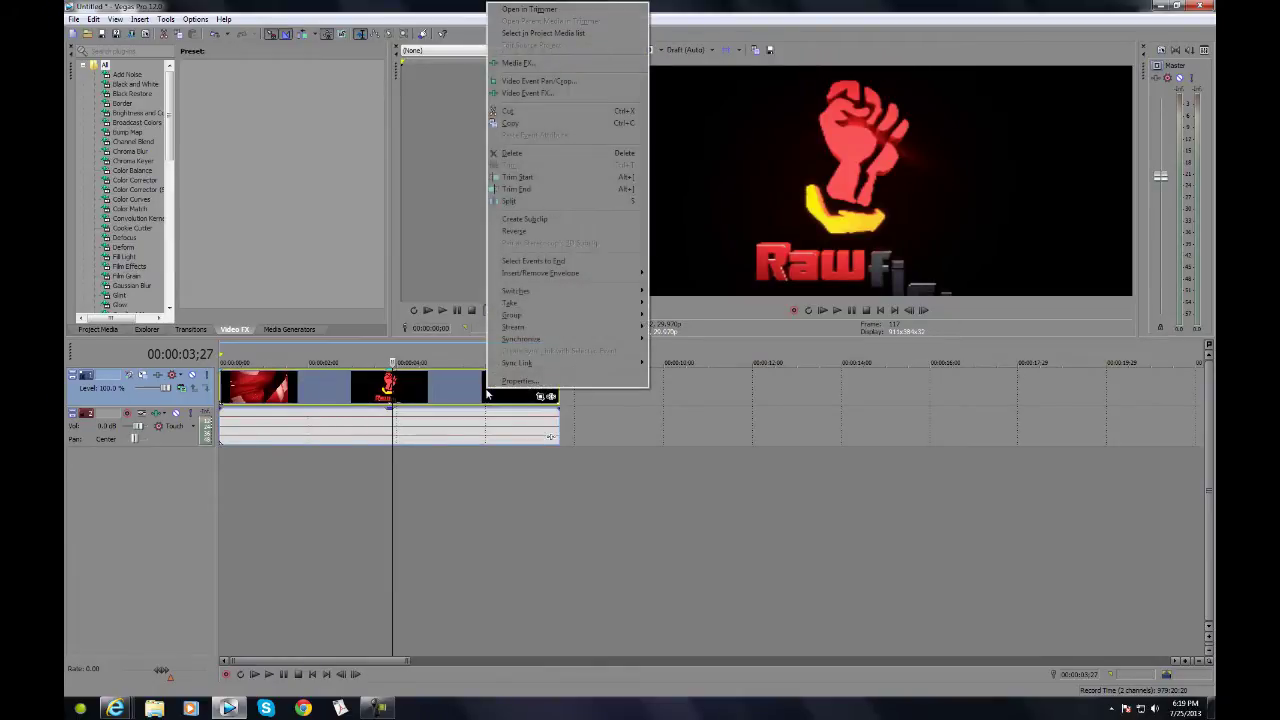
pyautogui.click(564, 82)
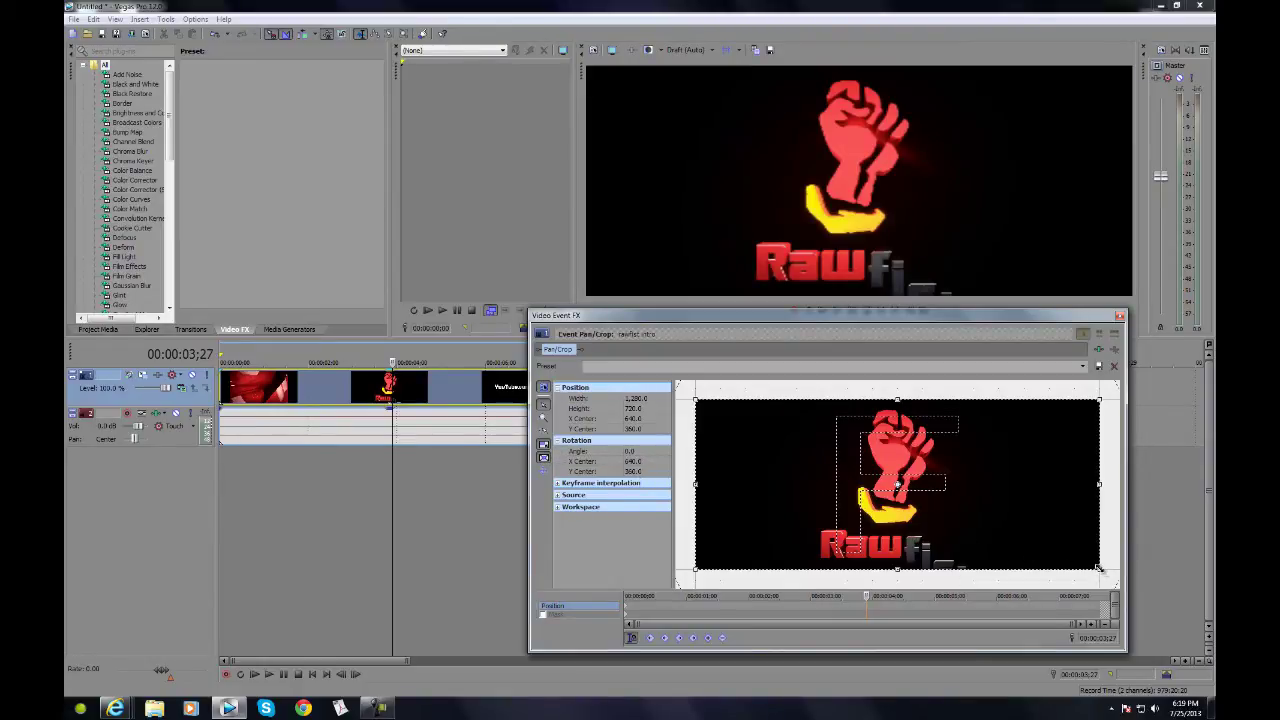
# - Reset the crop to full 1280x720 at 00:00:00;00, then shrink it to about 1220.6 × 694.7
pyautogui.moveTo(1098, 567); pyautogui.dragTo(1093, 567)
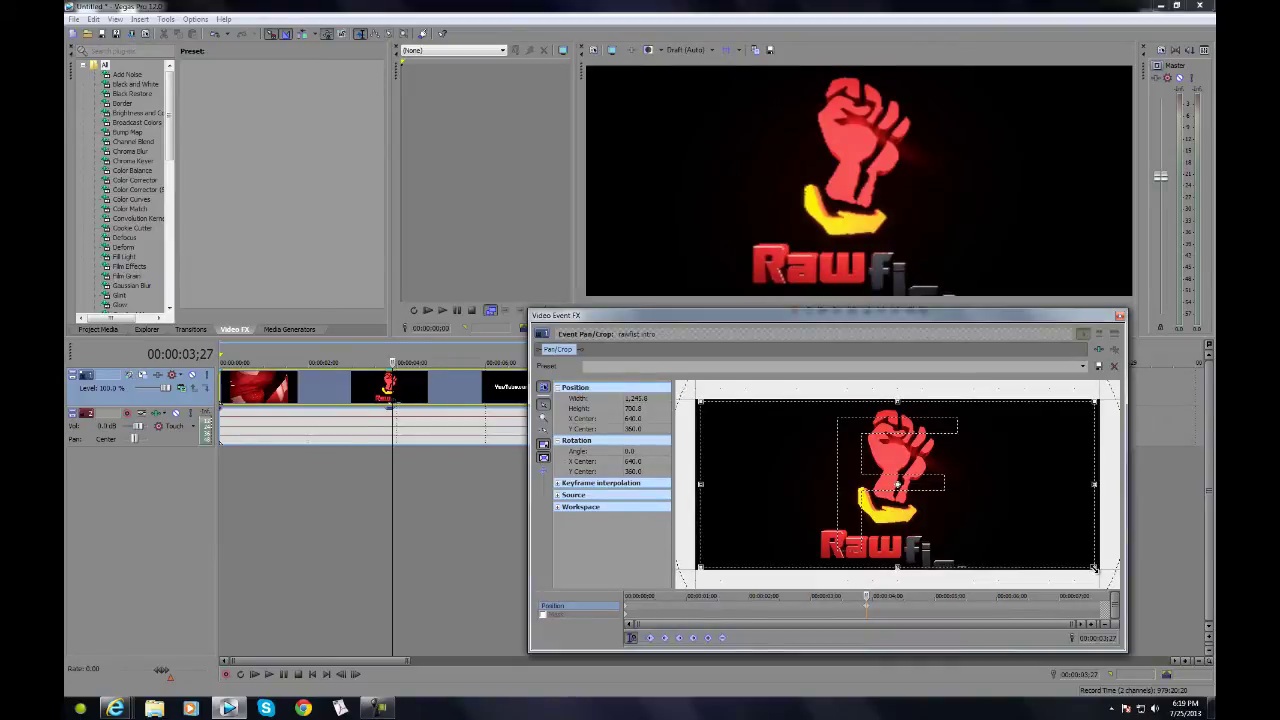
pyautogui.moveTo(1093, 567); pyautogui.dragTo(1092, 566)
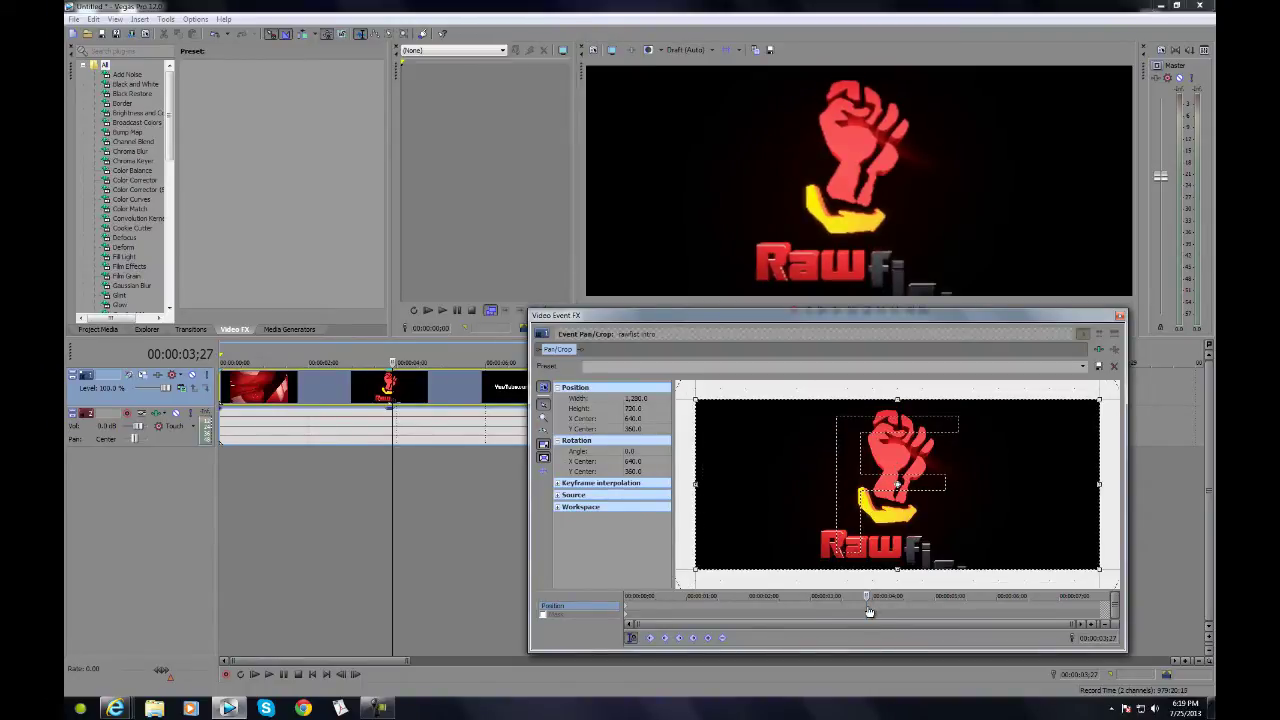
pyautogui.click(626, 606)
pyautogui.click(627, 610)
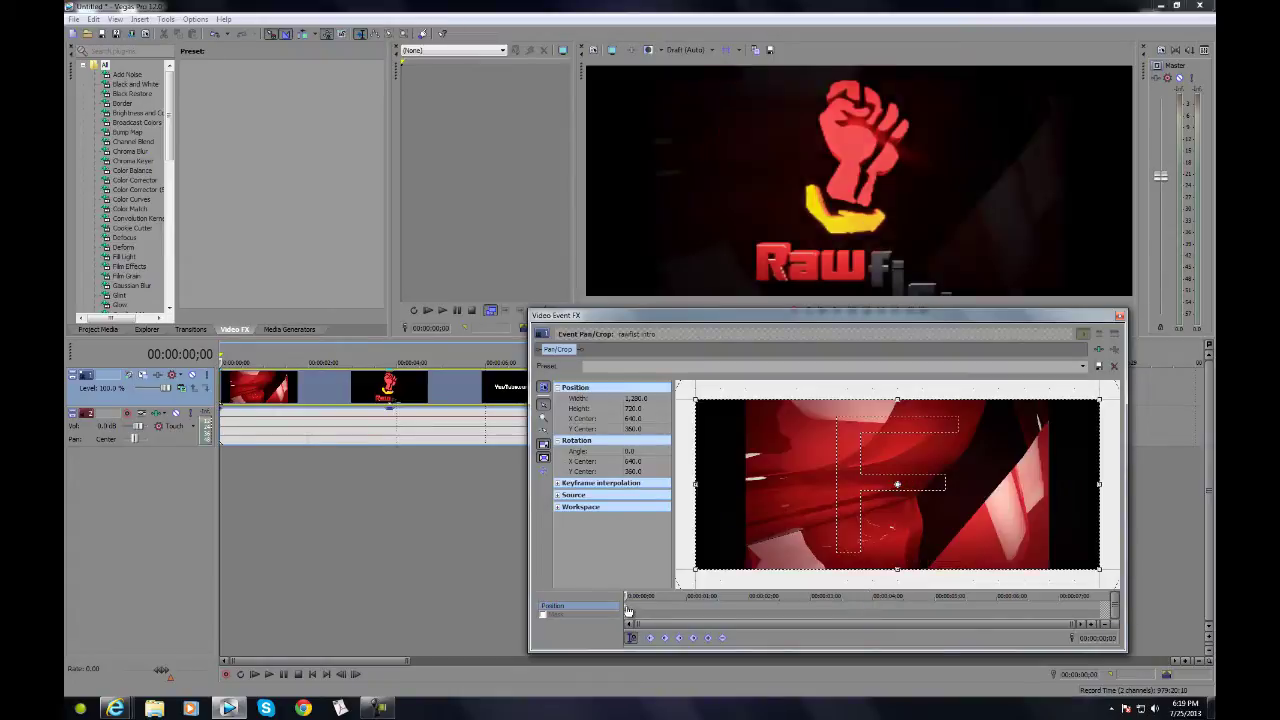
pyautogui.scroll(2, 626, 617)
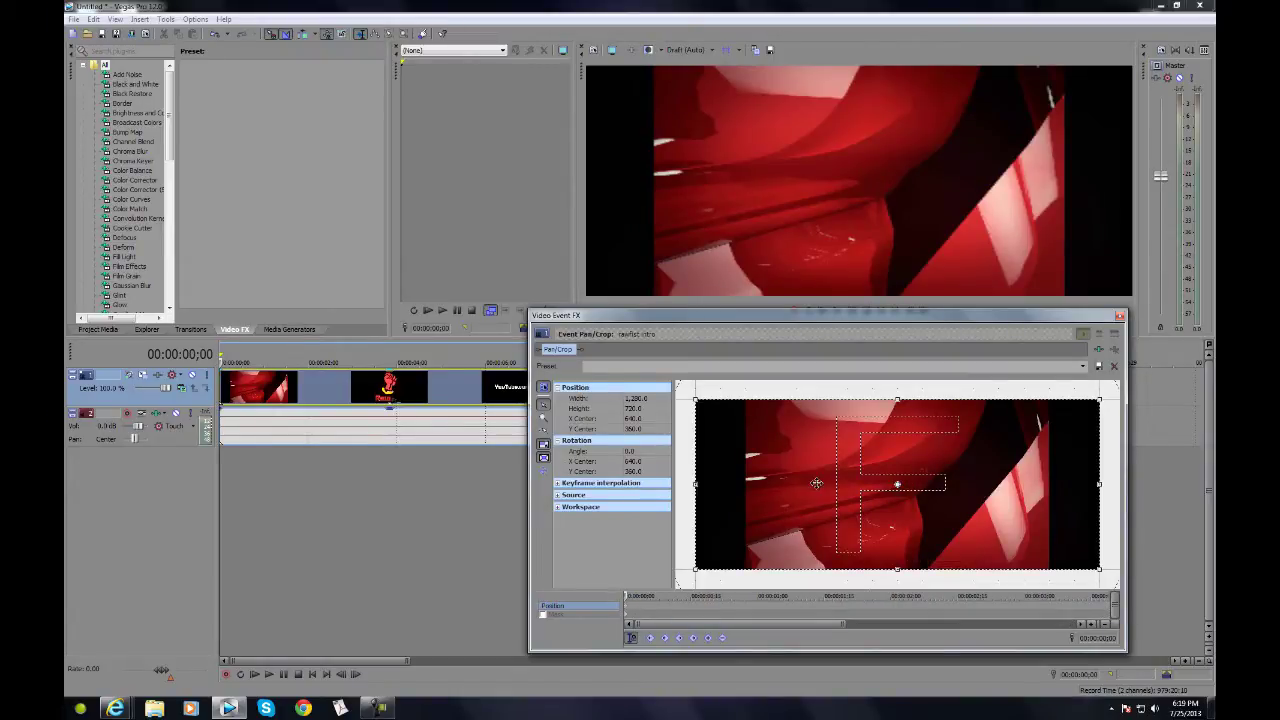
pyautogui.moveTo(1100, 570); pyautogui.dragTo(1094, 567)
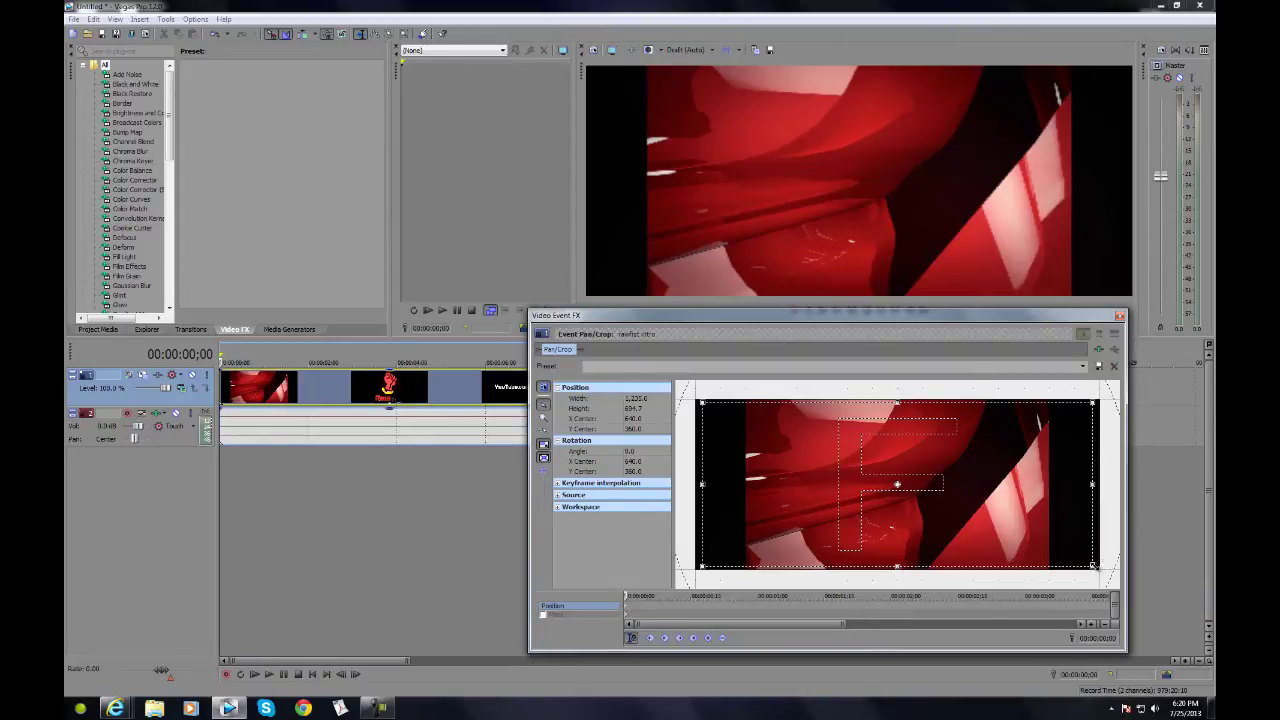
# - Fine-tune the zoomed crop size, then offset the crop framing slightly on frames 1 through 3
pyautogui.moveTo(1094, 566); pyautogui.dragTo(1094, 567)
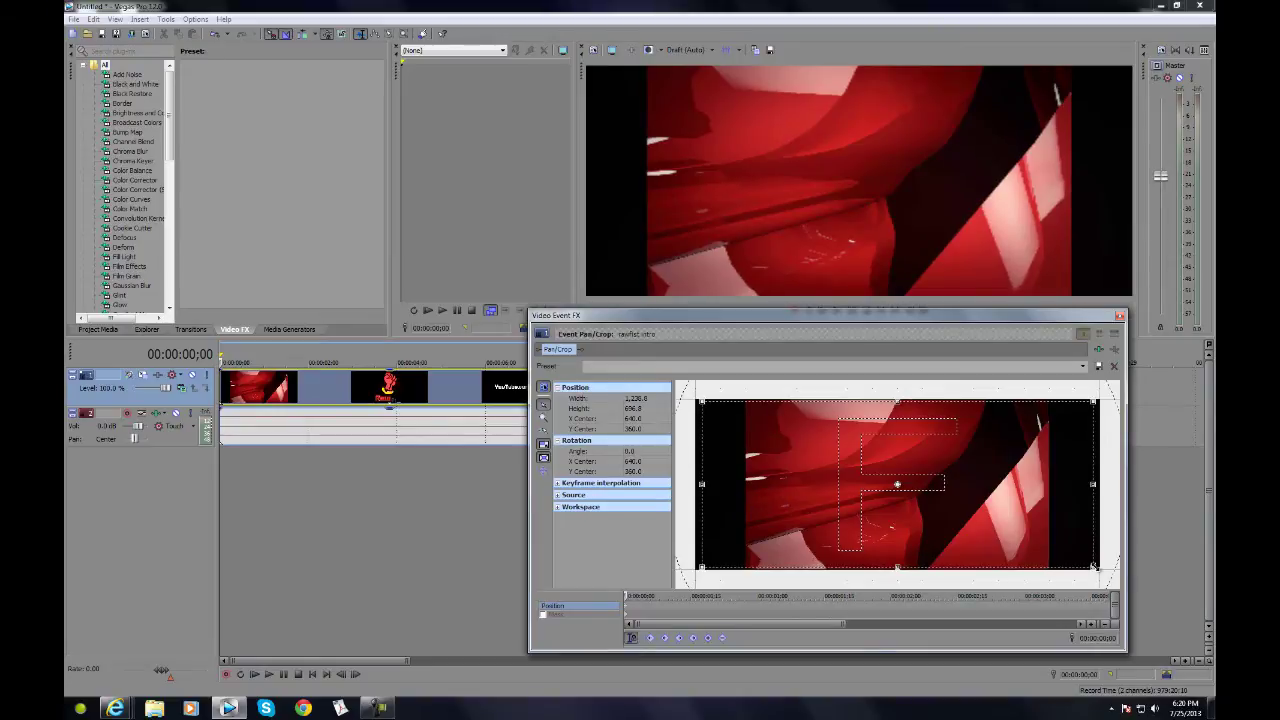
pyautogui.scroll(5, 633, 609)
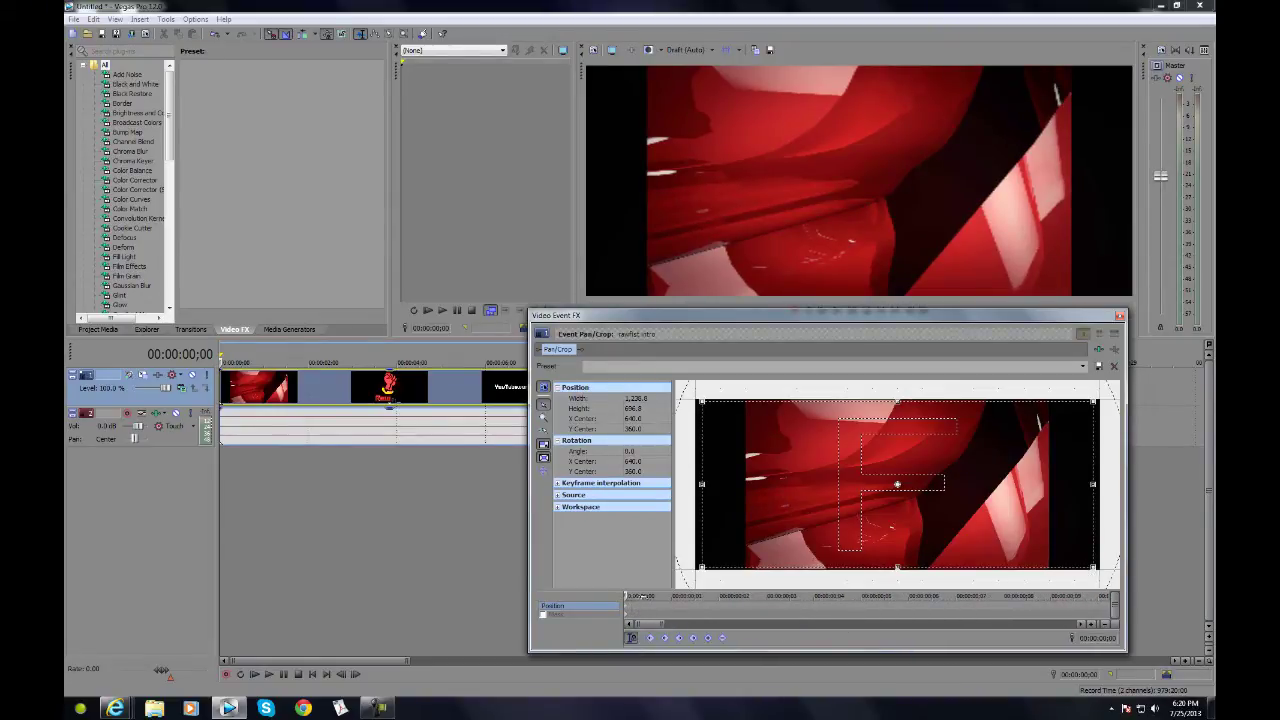
pyautogui.scroll(-2, 650, 610)
pyautogui.scroll(-3, 650, 610)
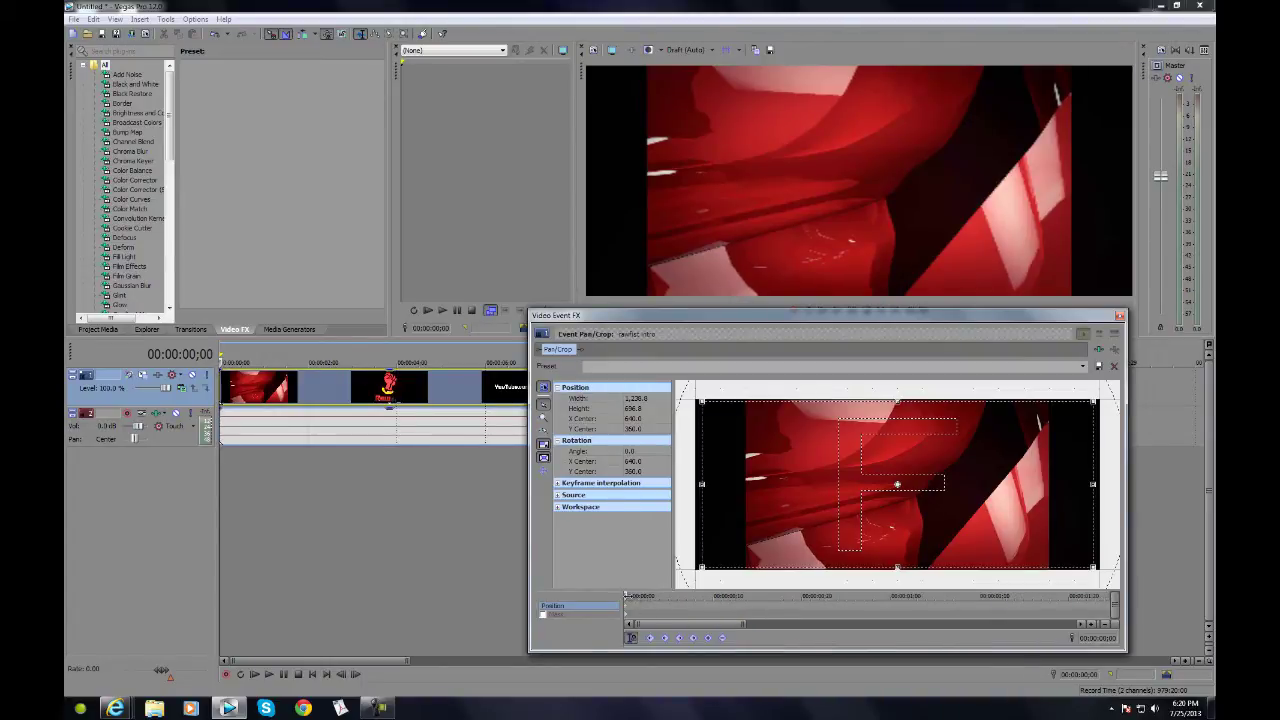
pyautogui.press('Right')
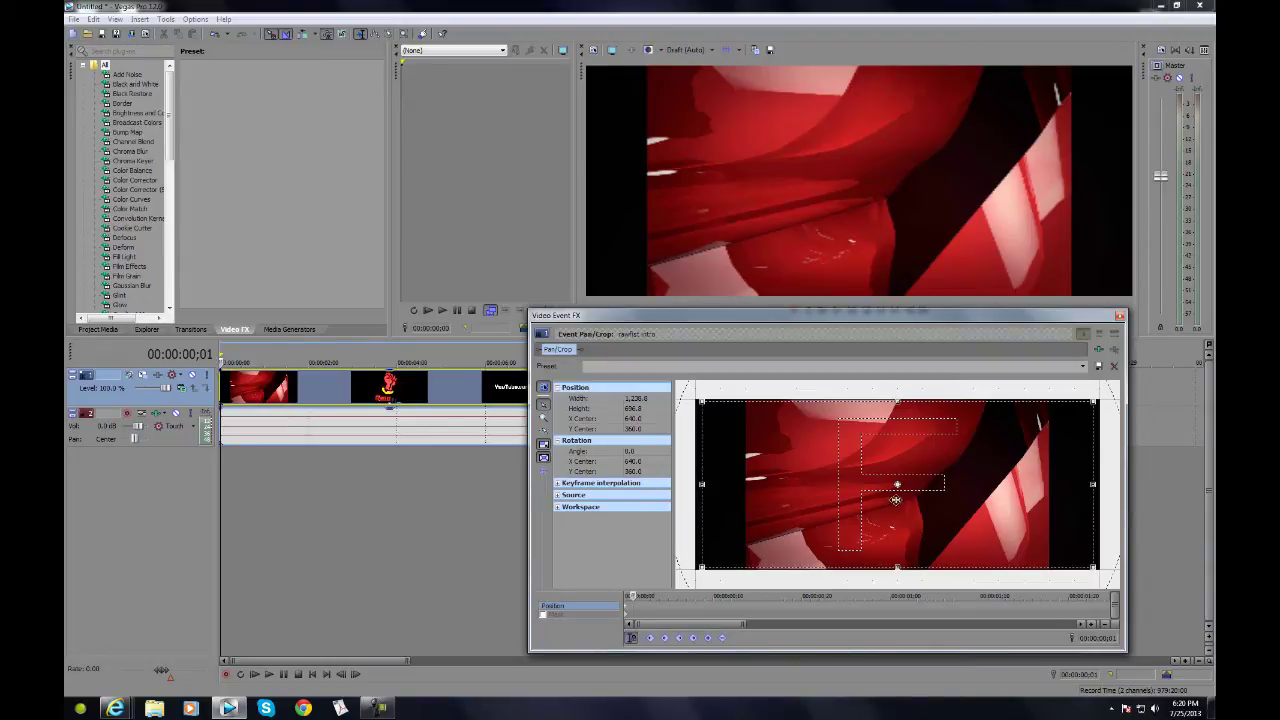
pyautogui.moveTo(908, 513); pyautogui.dragTo(904, 513)
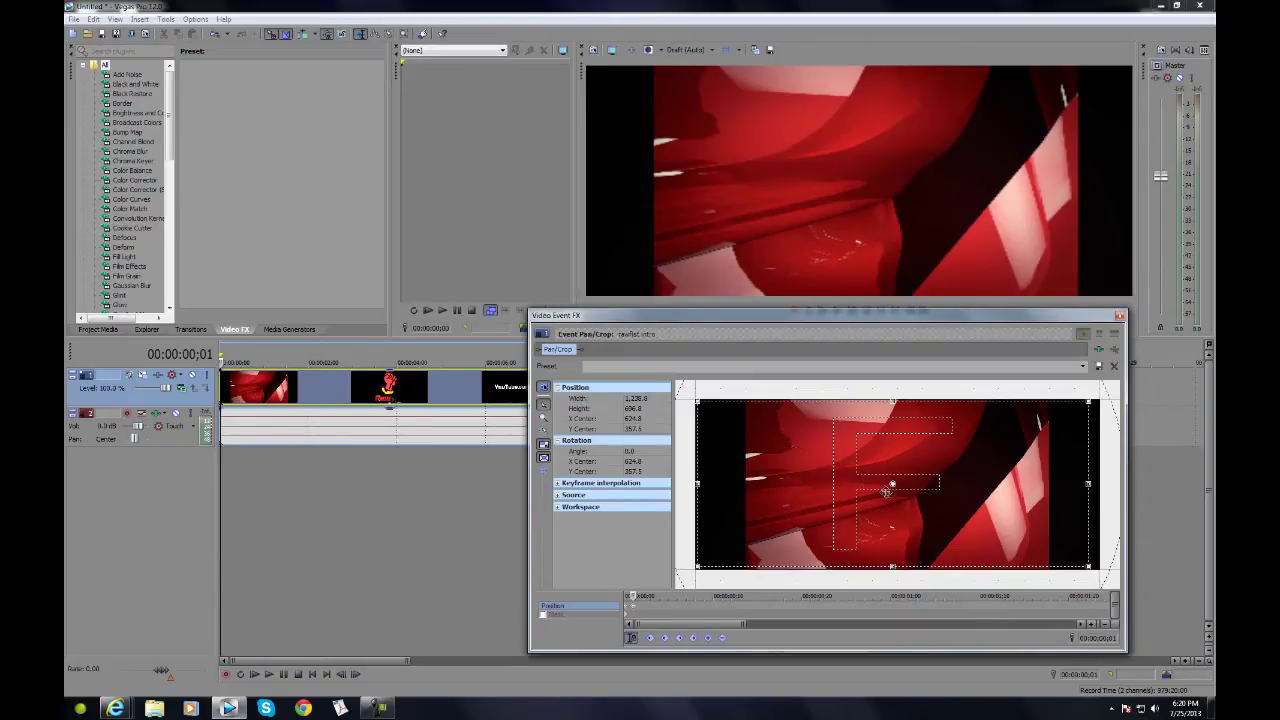
pyautogui.moveTo(882, 462); pyautogui.dragTo(881, 462)
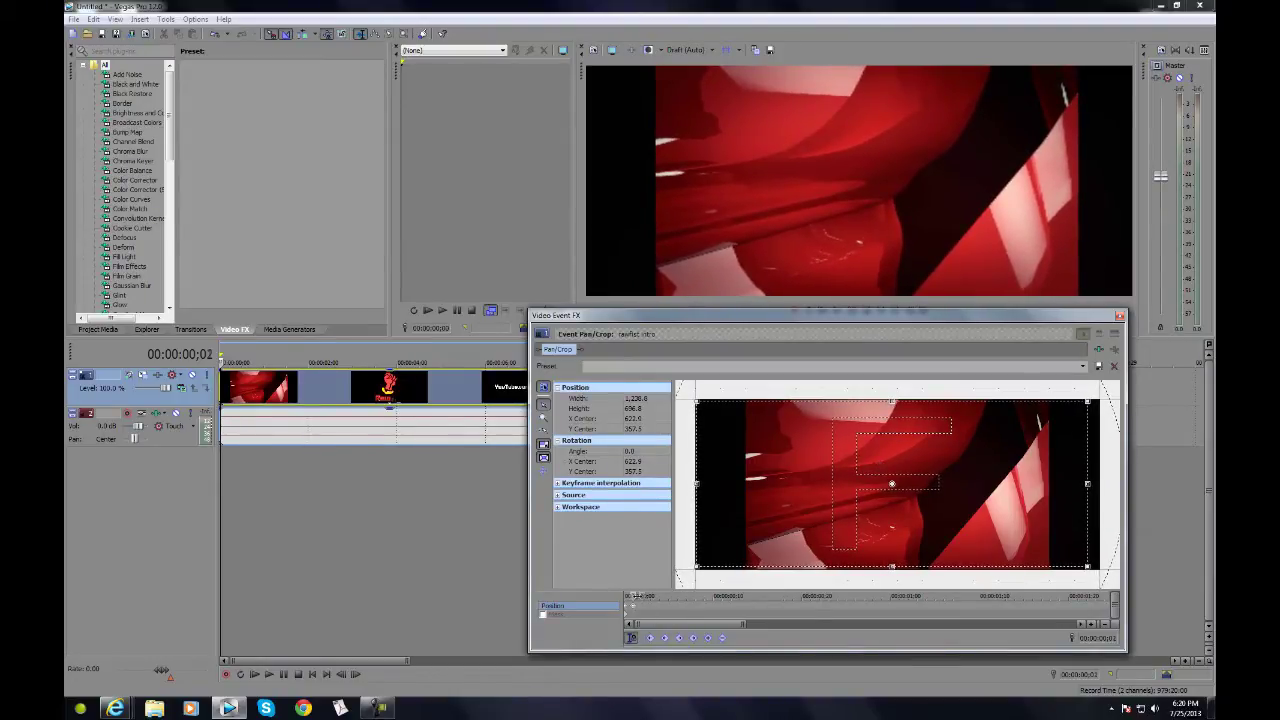
pyautogui.moveTo(637, 596); pyautogui.dragTo(645, 596)
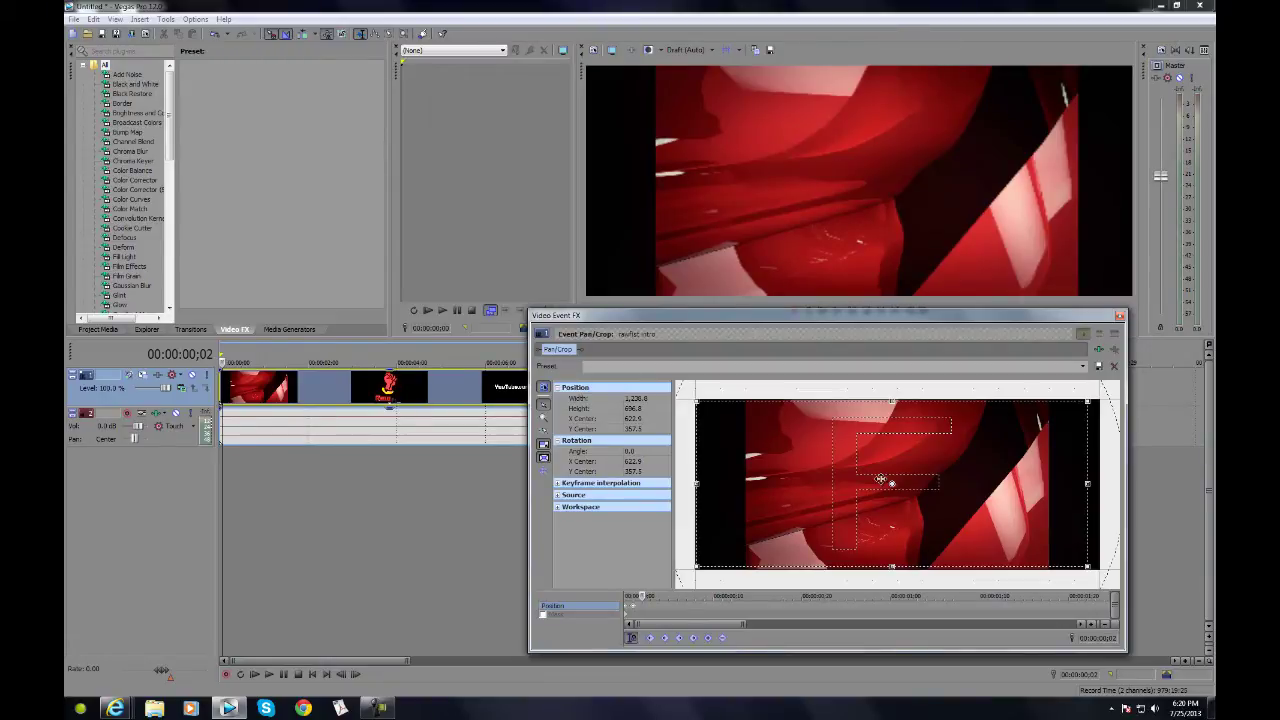
pyautogui.moveTo(765, 451); pyautogui.dragTo(782, 455)
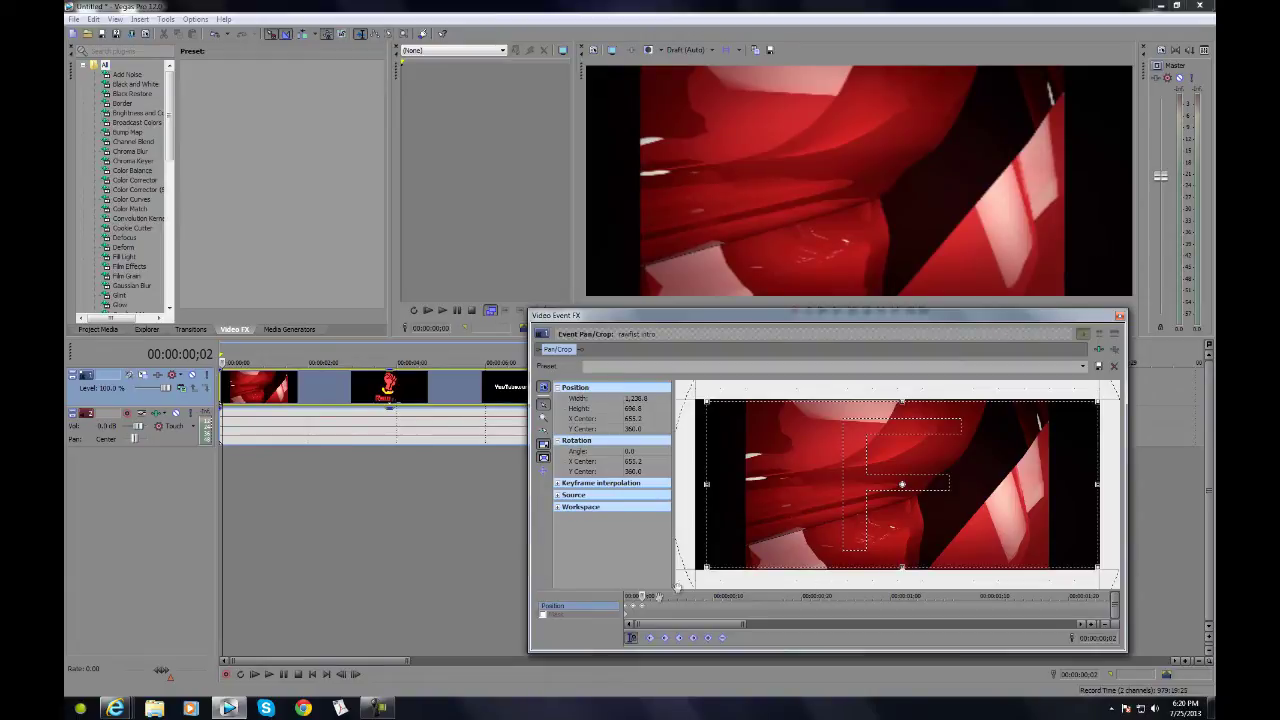
pyautogui.moveTo(641, 596); pyautogui.dragTo(650, 596)
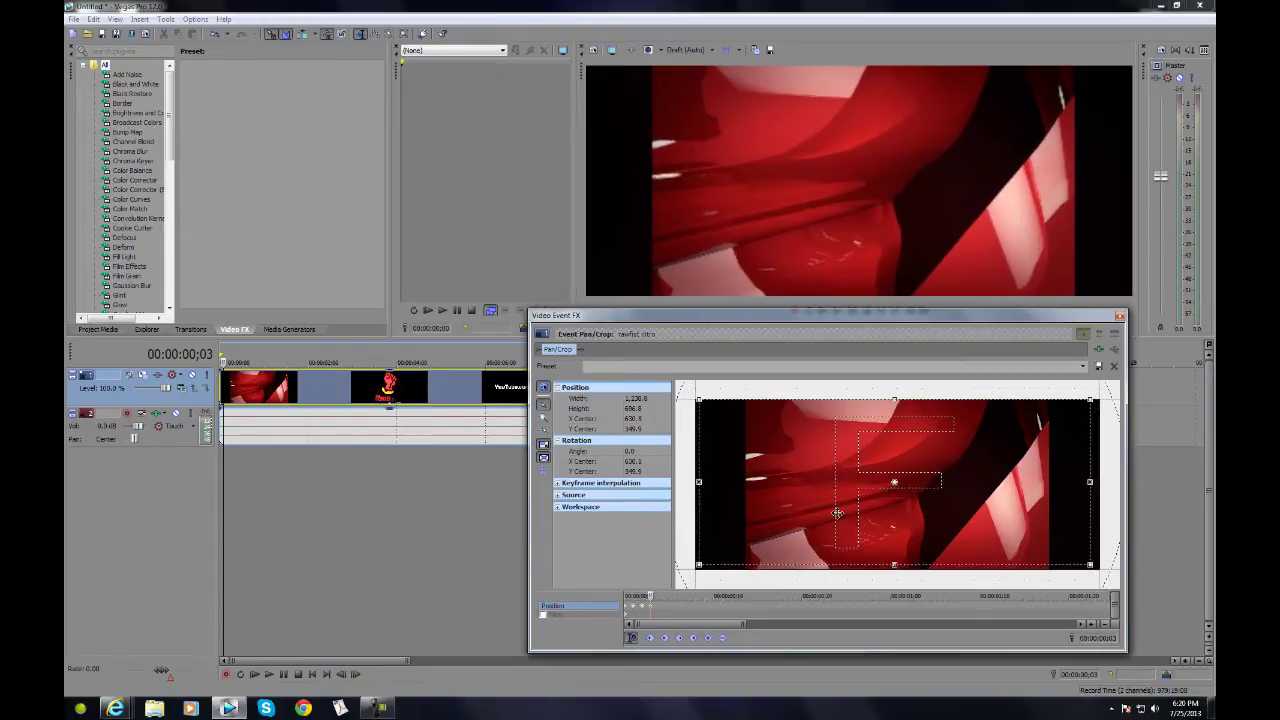
pyautogui.moveTo(837, 513); pyautogui.dragTo(834, 473)
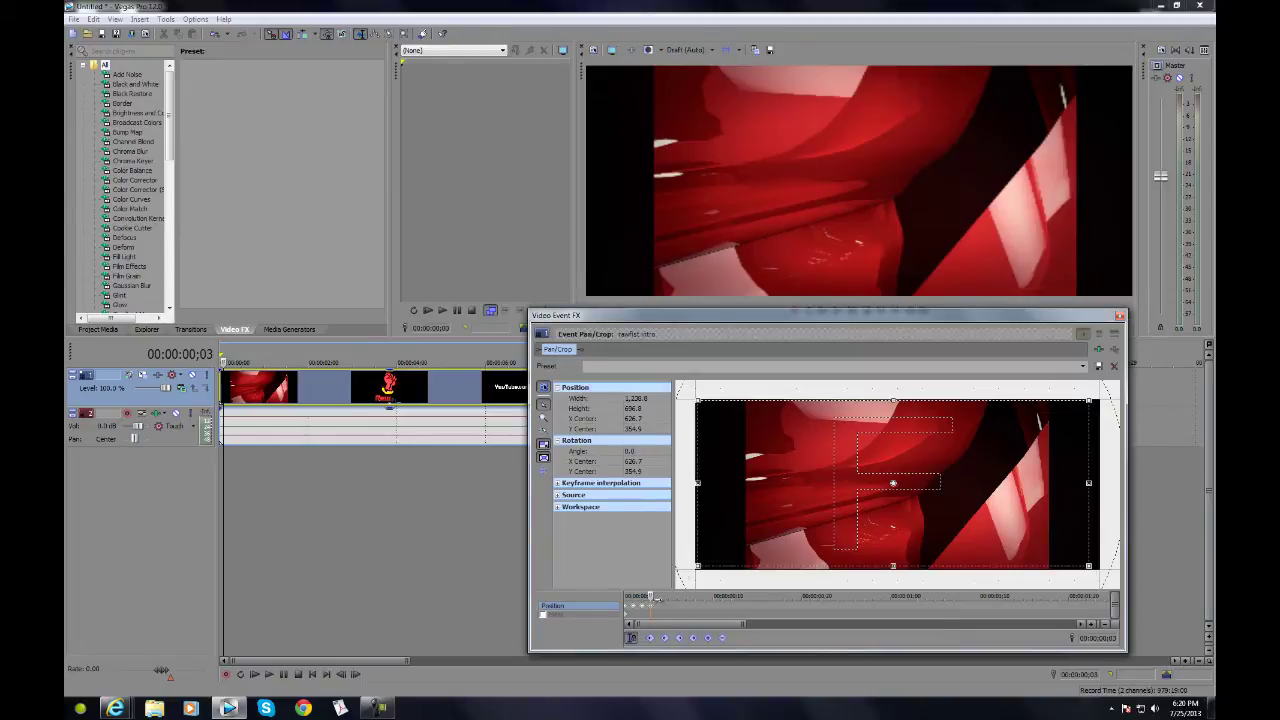
# - Offset the crop box slightly on each of frames 4 through 8, then advance to frame 10
pyautogui.click(657, 596)
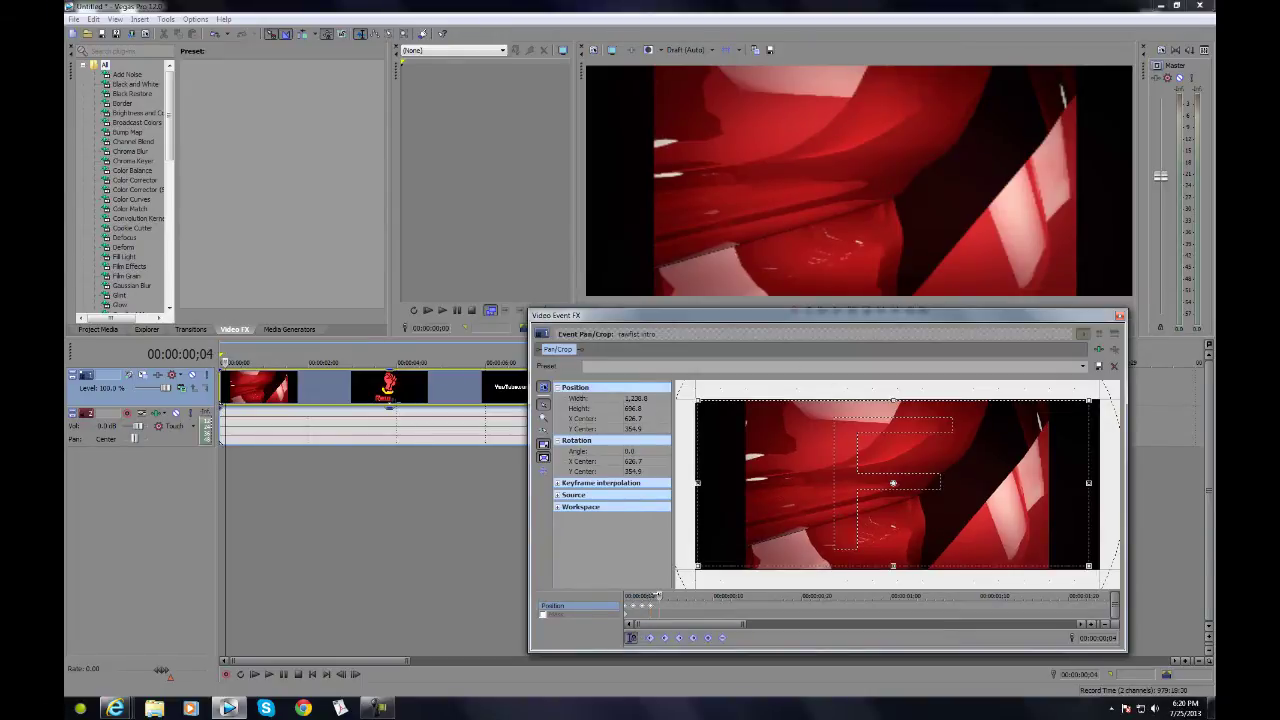
pyautogui.moveTo(772, 499); pyautogui.dragTo(782, 502)
pyautogui.click(667, 596)
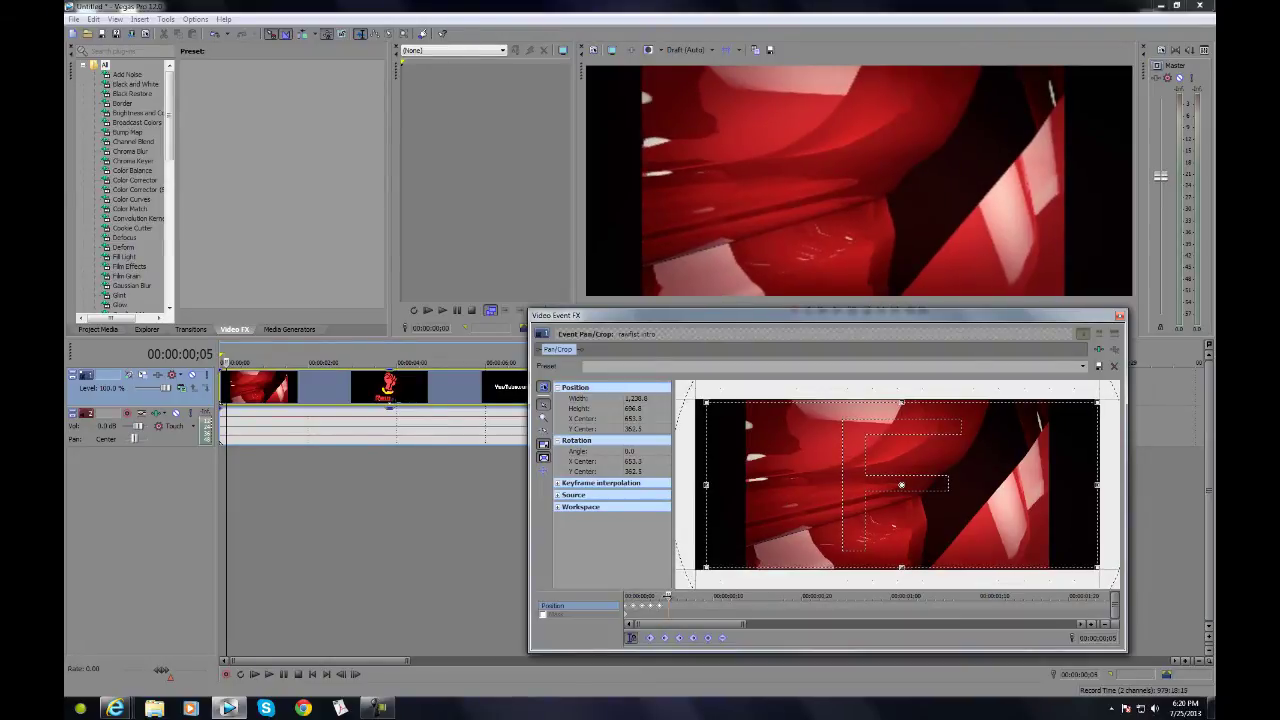
pyautogui.moveTo(857, 523); pyautogui.dragTo(846, 521)
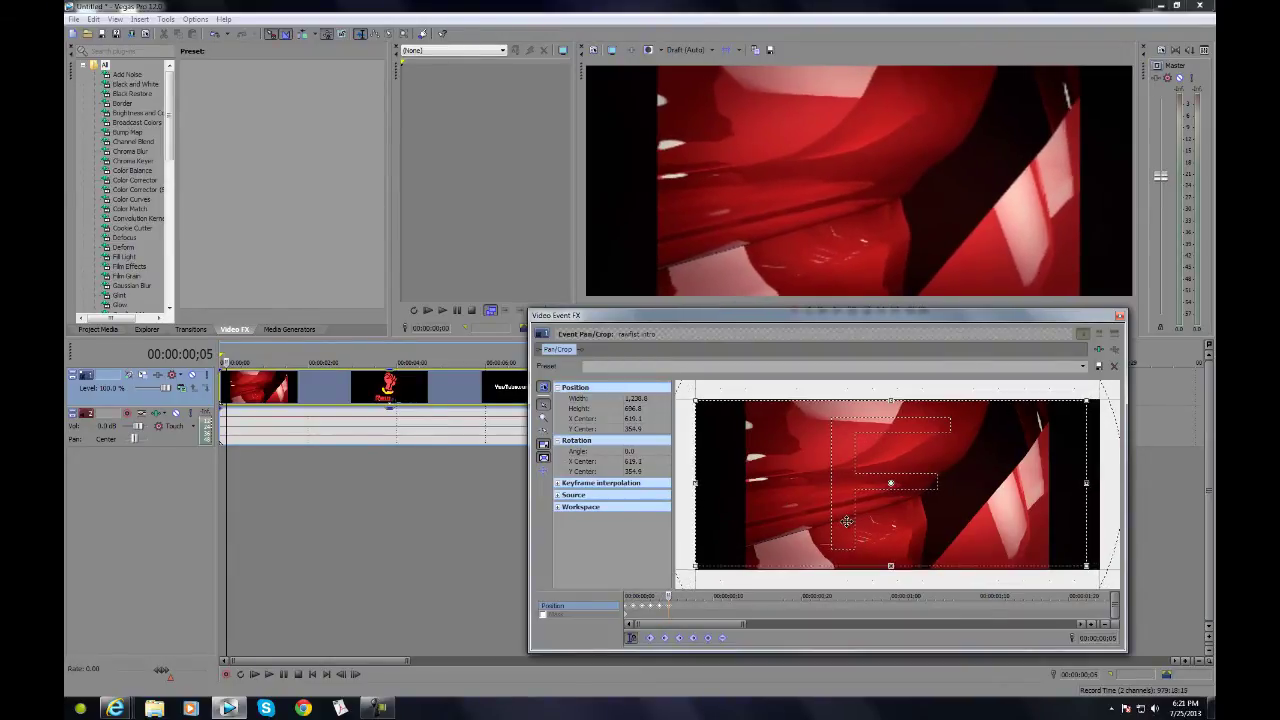
pyautogui.click(677, 596)
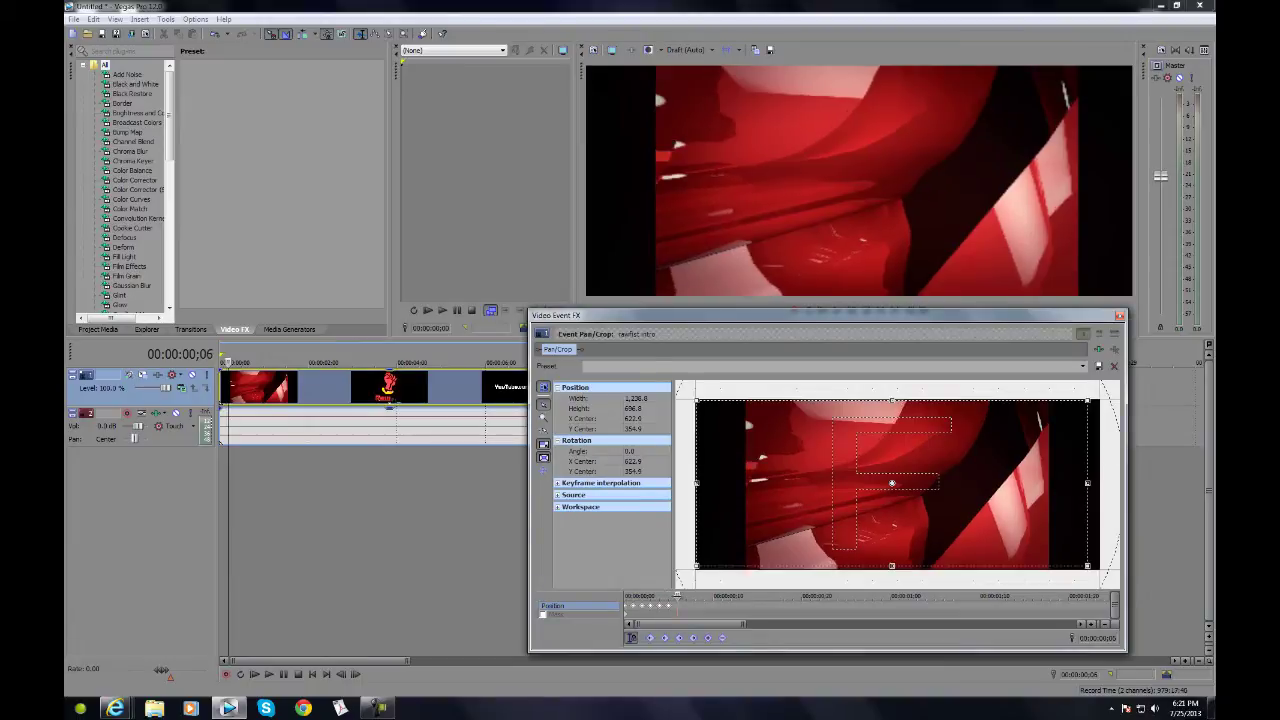
pyautogui.moveTo(785, 513); pyautogui.dragTo(788, 515)
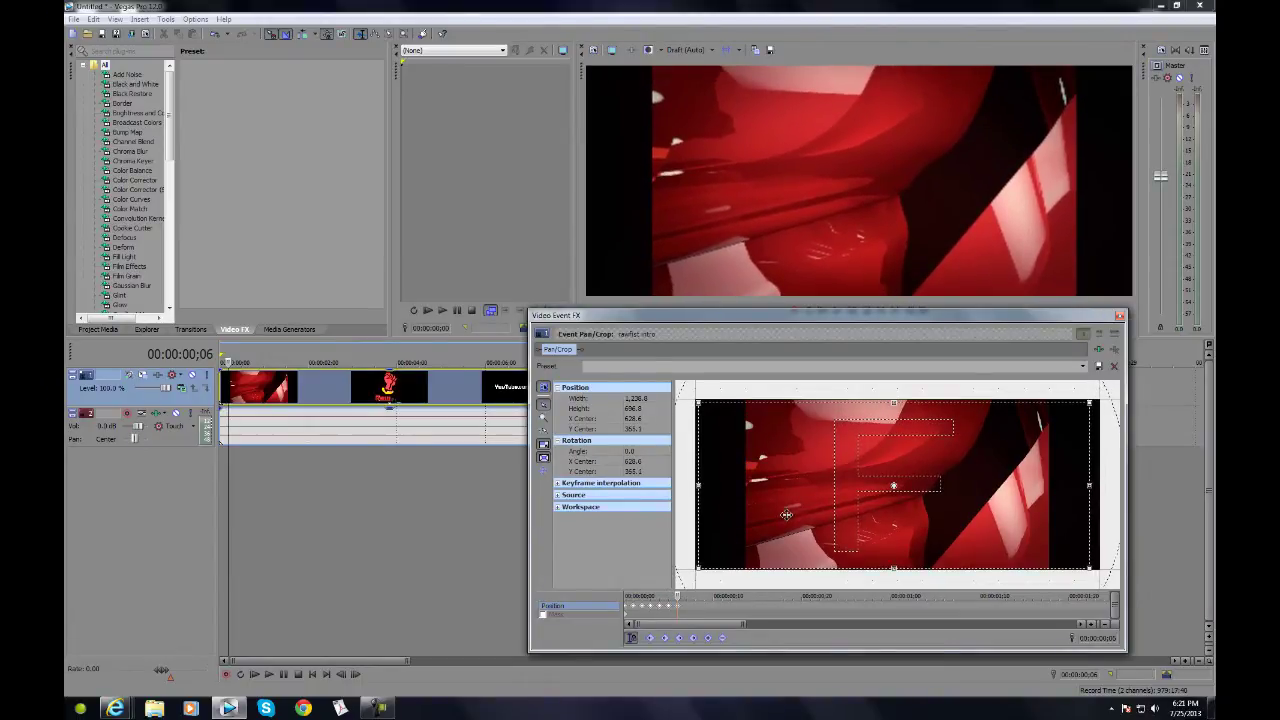
pyautogui.click(686, 596)
pyautogui.moveTo(750, 548); pyautogui.dragTo(754, 549)
pyautogui.click(694, 596)
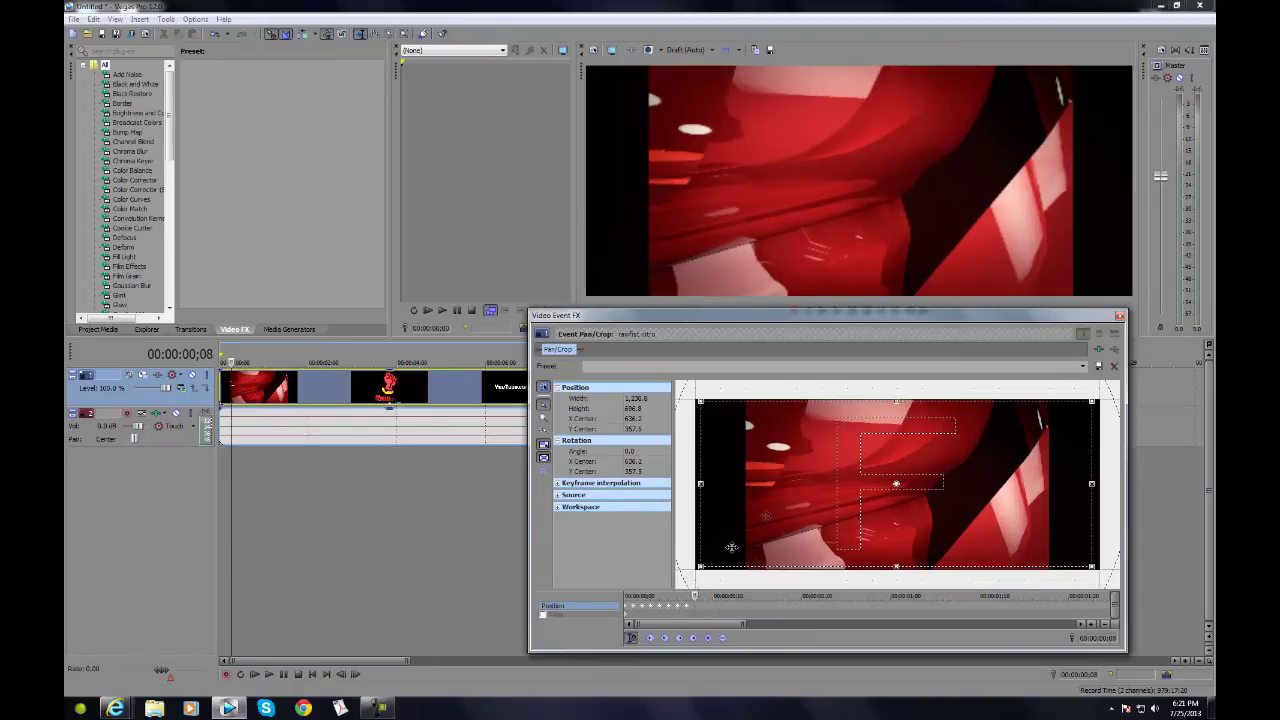
pyautogui.moveTo(767, 516); pyautogui.dragTo(794, 540)
pyautogui.click(703, 596)
pyautogui.click(713, 596)
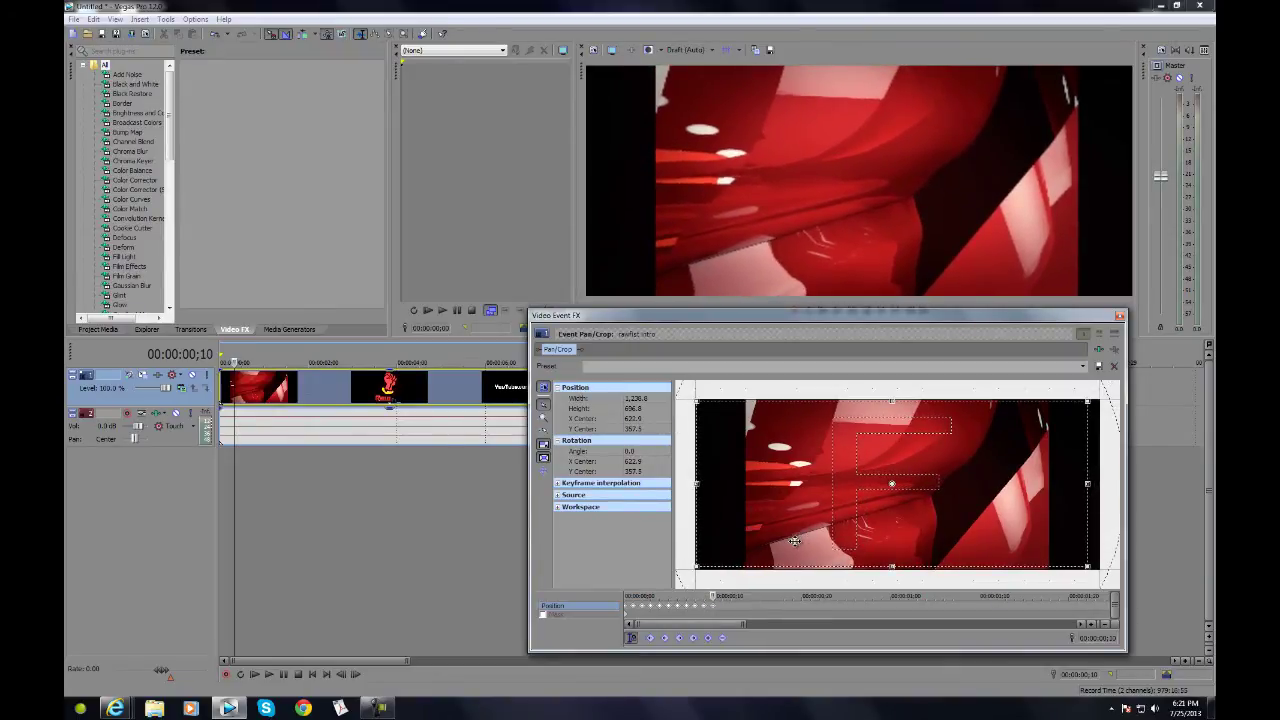
# - Offset the crop on frames 11 through 14 and the next frames, then return to earlier shake frames
pyautogui.click(720, 596)
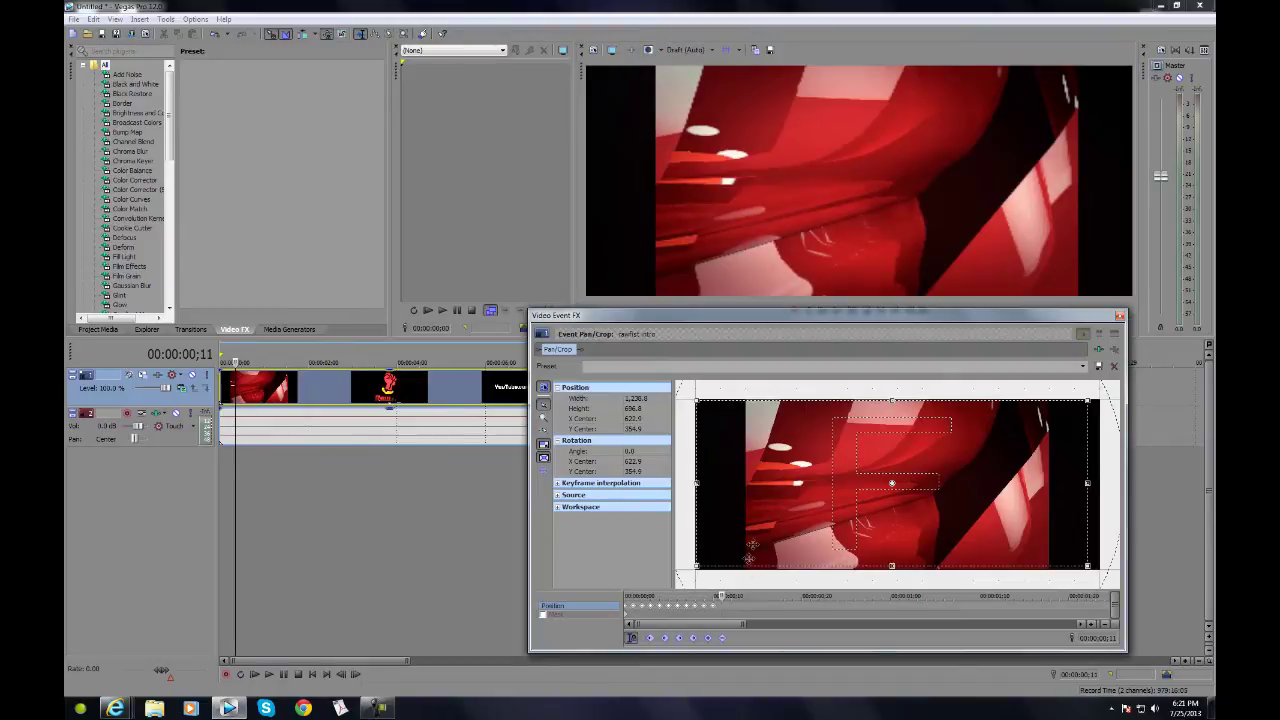
pyautogui.moveTo(753, 545); pyautogui.dragTo(764, 542)
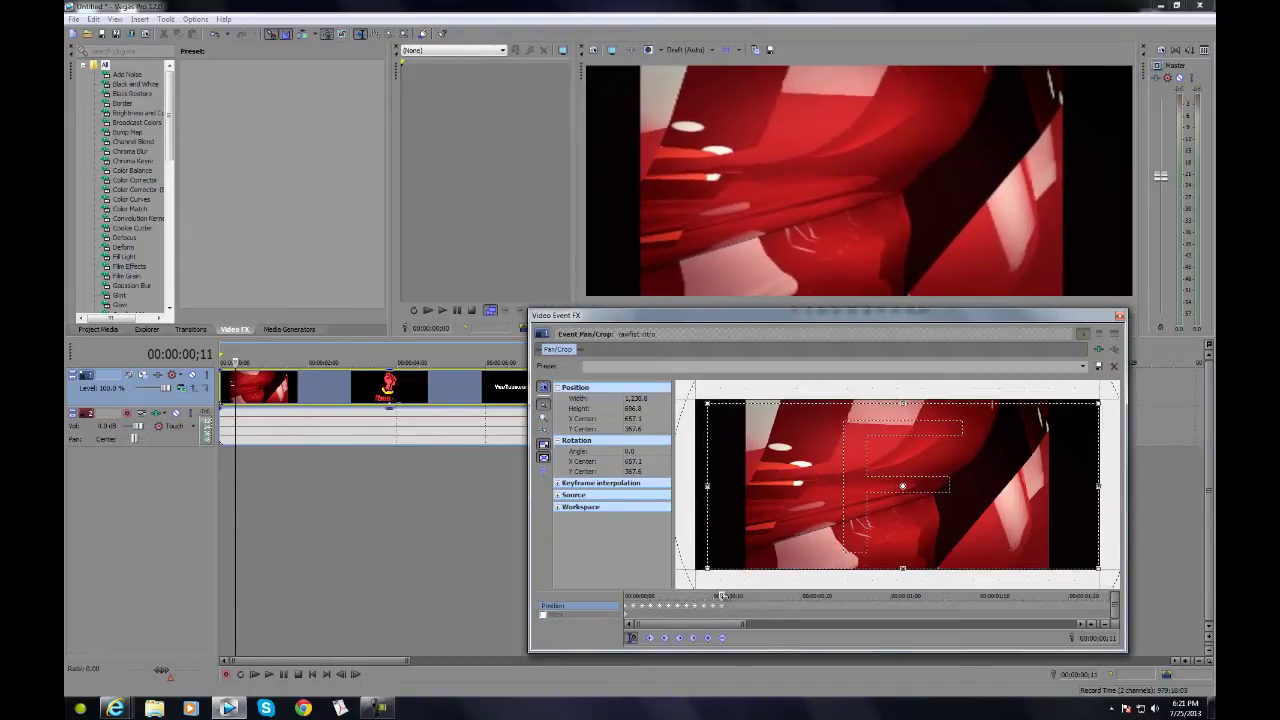
pyautogui.click(730, 596)
pyautogui.moveTo(821, 546); pyautogui.dragTo(810, 561)
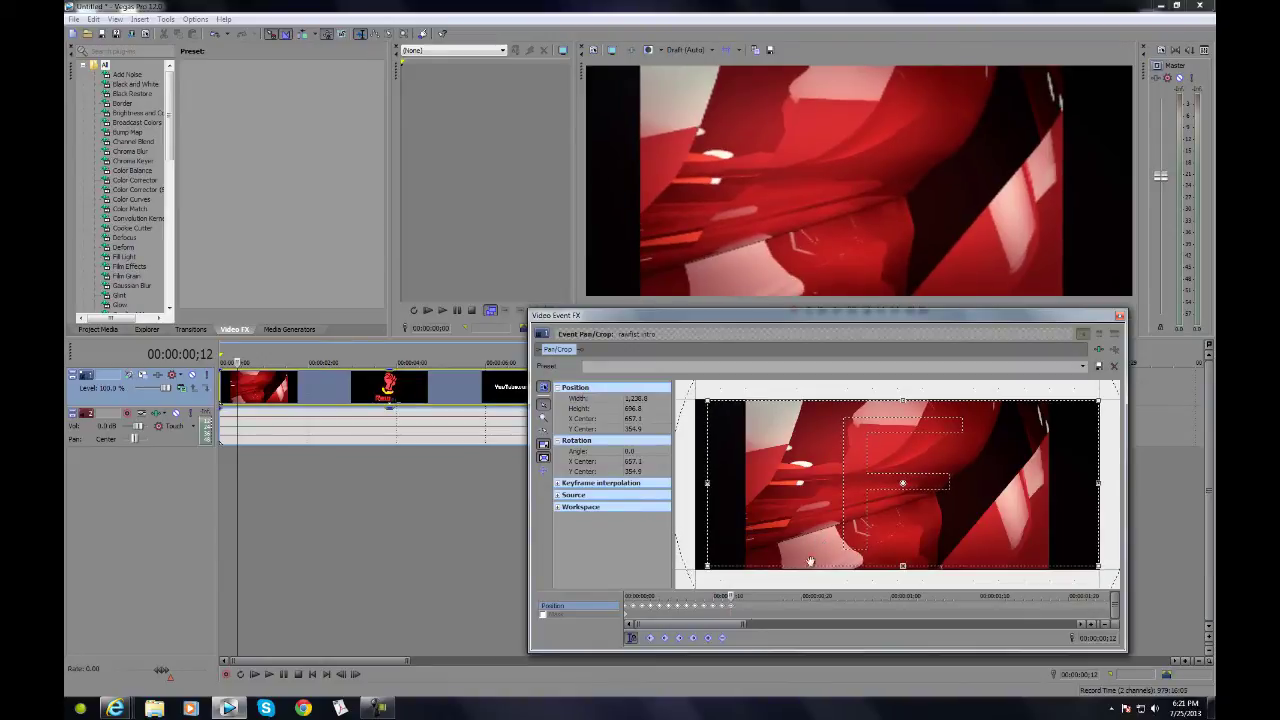
pyautogui.click(739, 596)
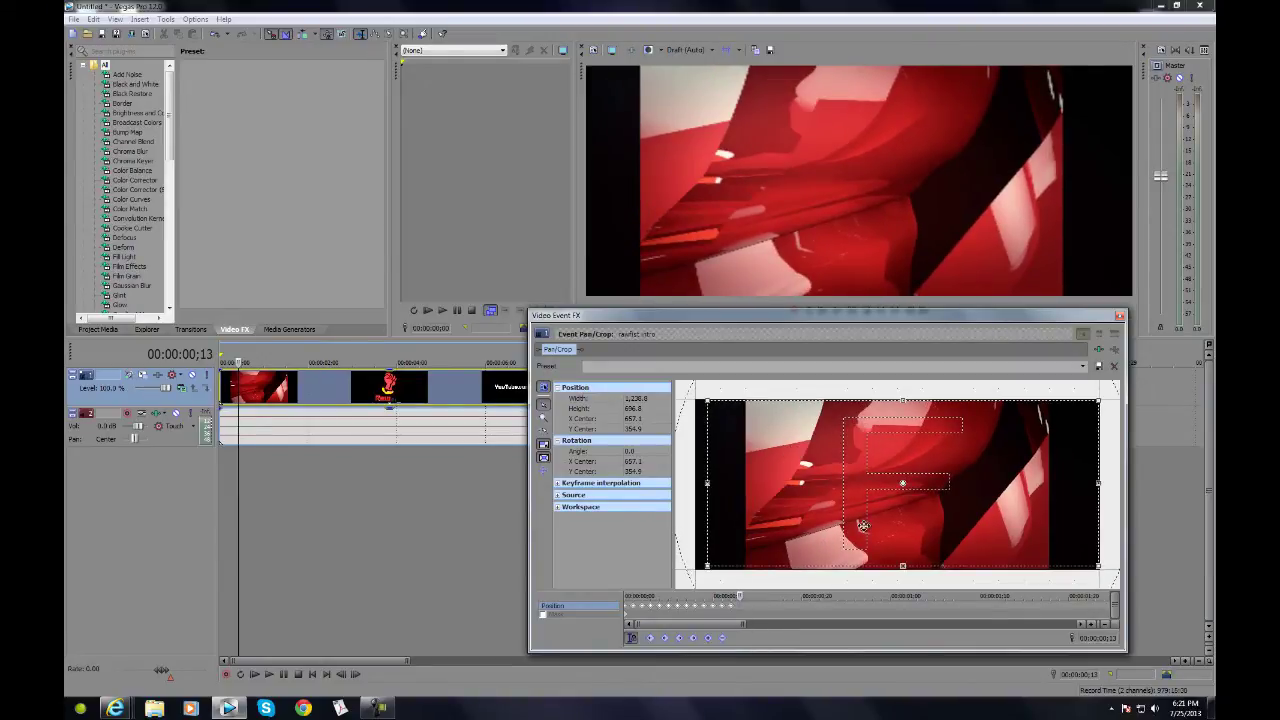
pyautogui.moveTo(864, 526); pyautogui.dragTo(853, 527)
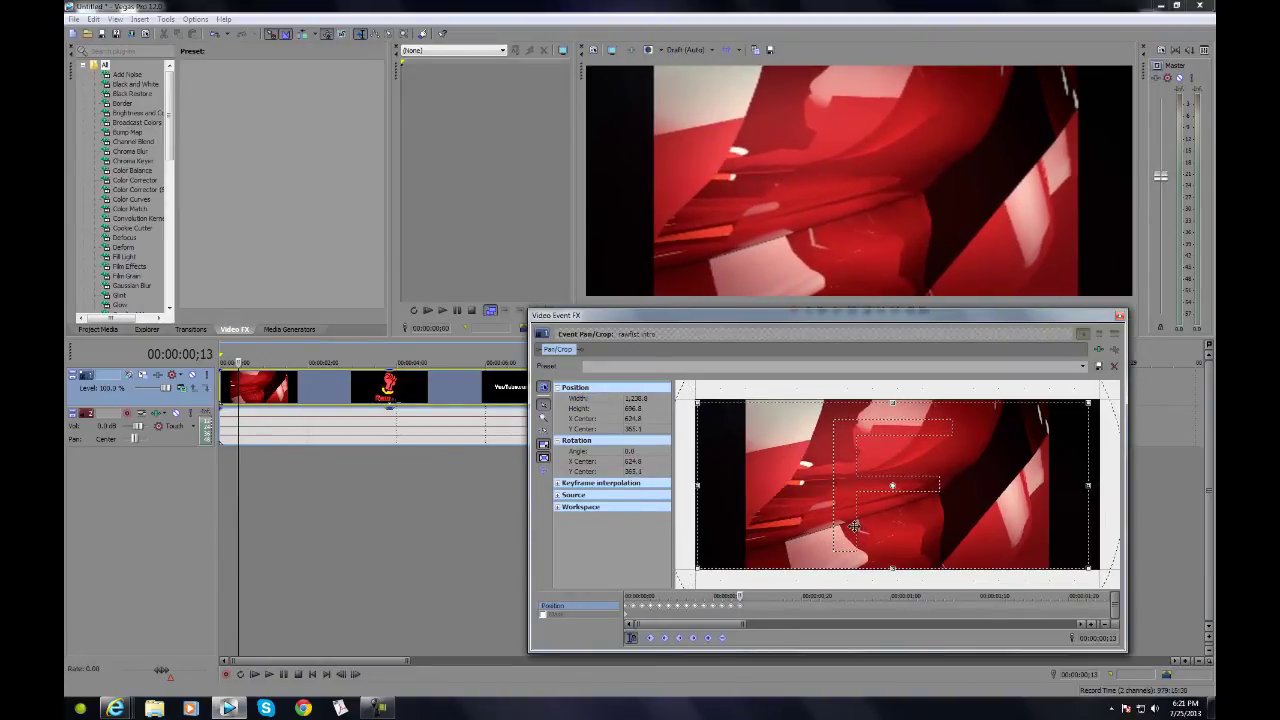
pyautogui.click(747, 597)
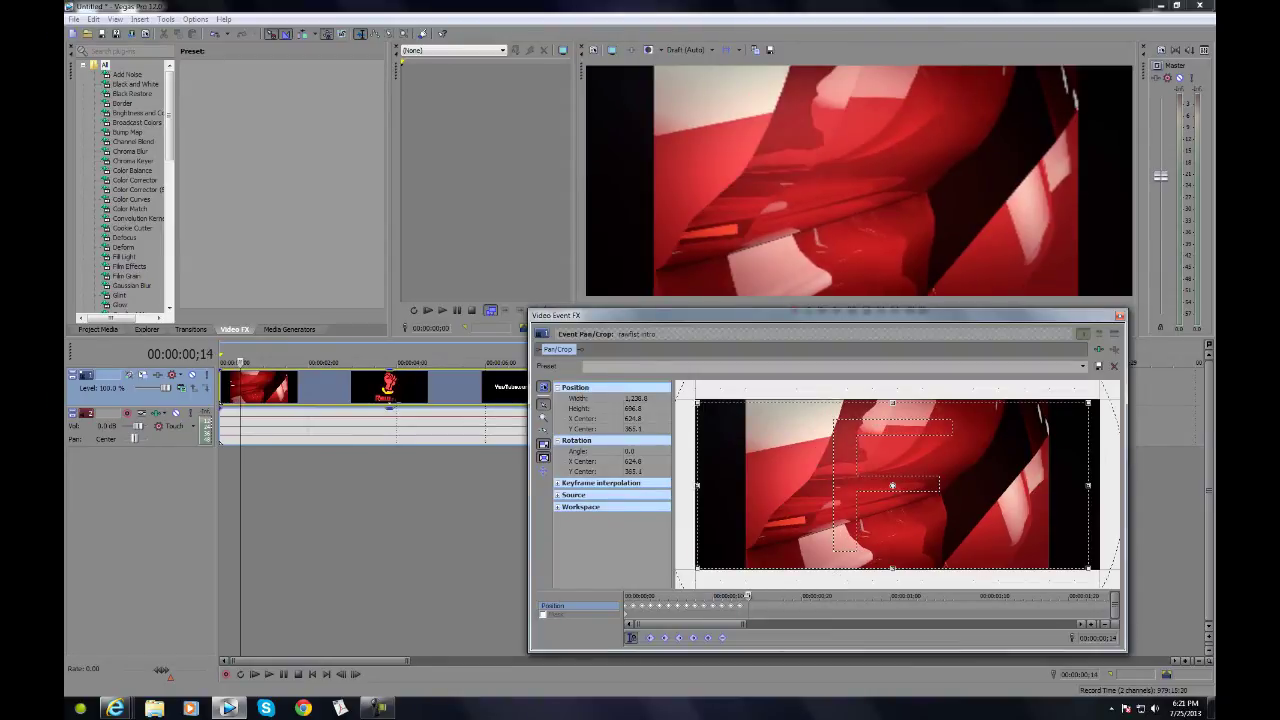
pyautogui.moveTo(759, 555); pyautogui.dragTo(770, 557)
pyautogui.click(756, 597)
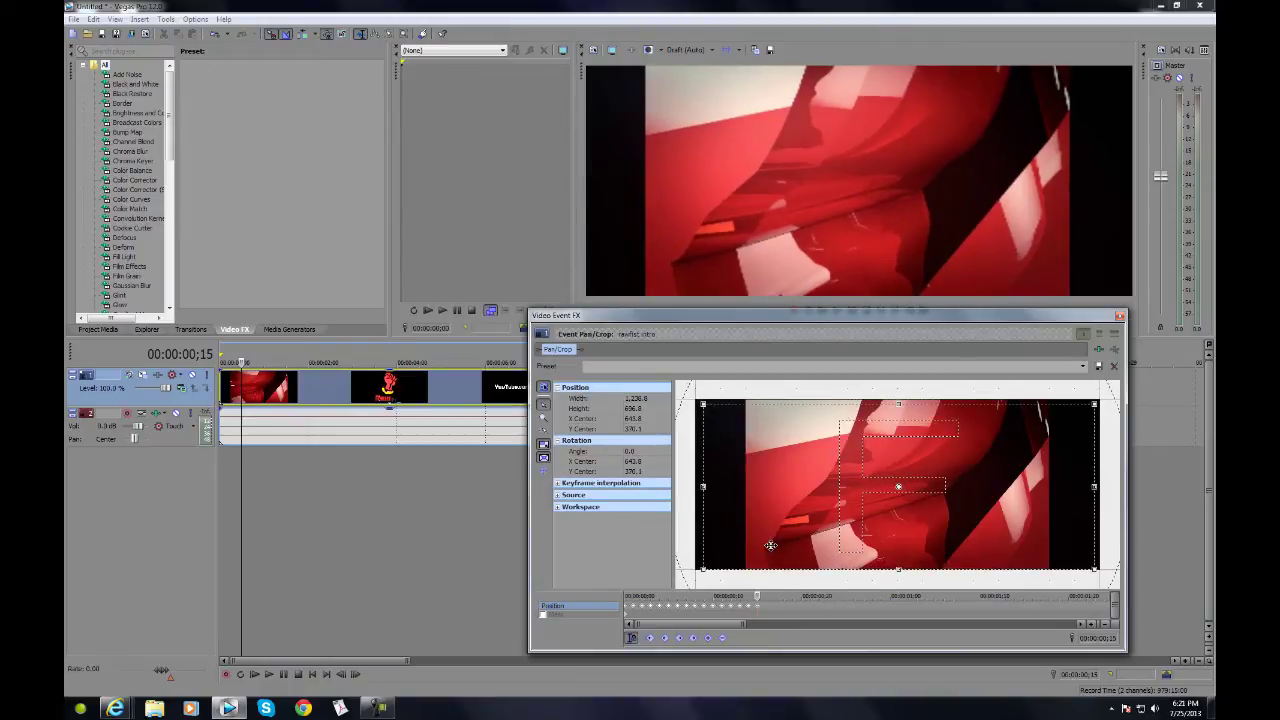
pyautogui.click(766, 597)
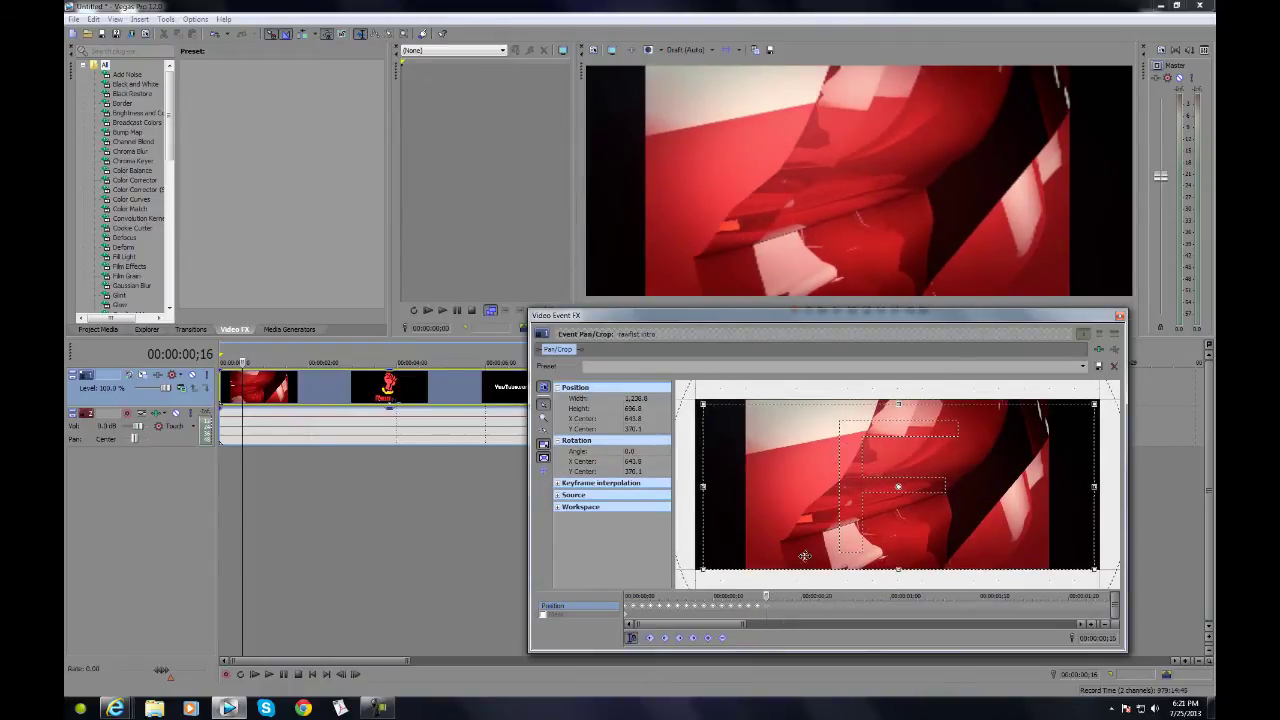
pyautogui.moveTo(804, 557); pyautogui.dragTo(798, 551)
pyautogui.moveTo(770, 599); pyautogui.dragTo(632, 597)
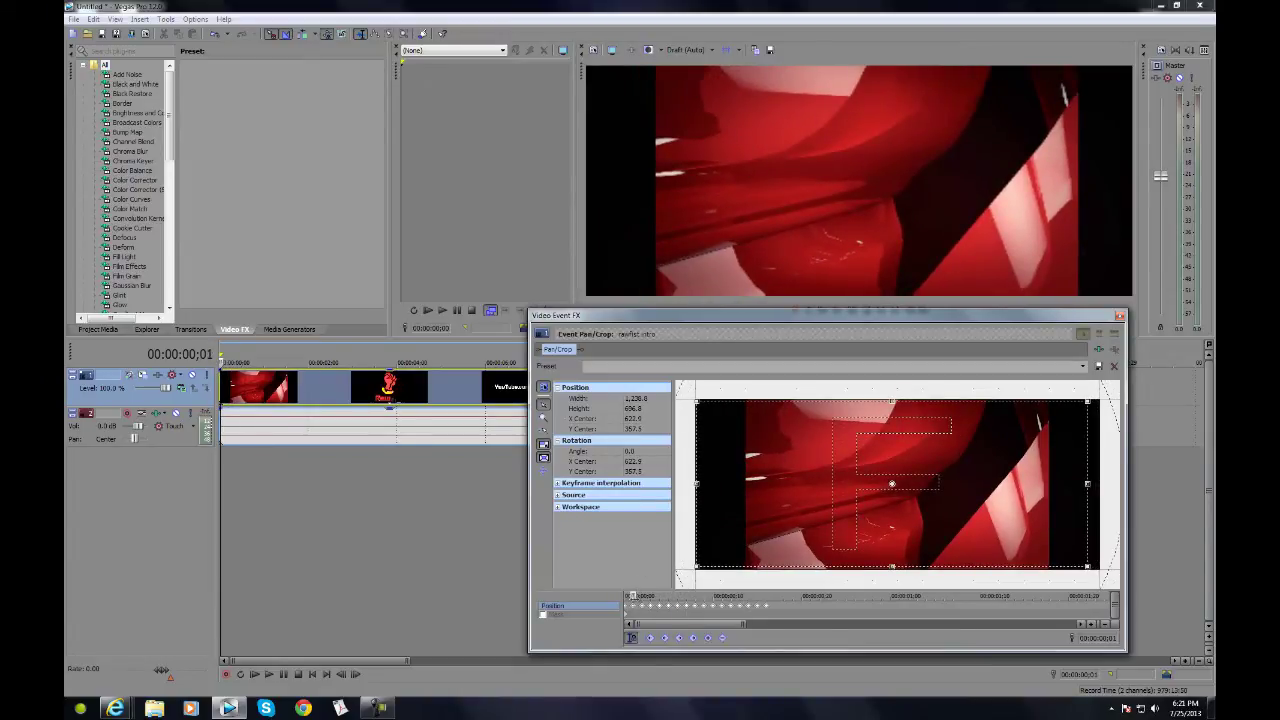
pyautogui.moveTo(632, 597); pyautogui.dragTo(776, 597)
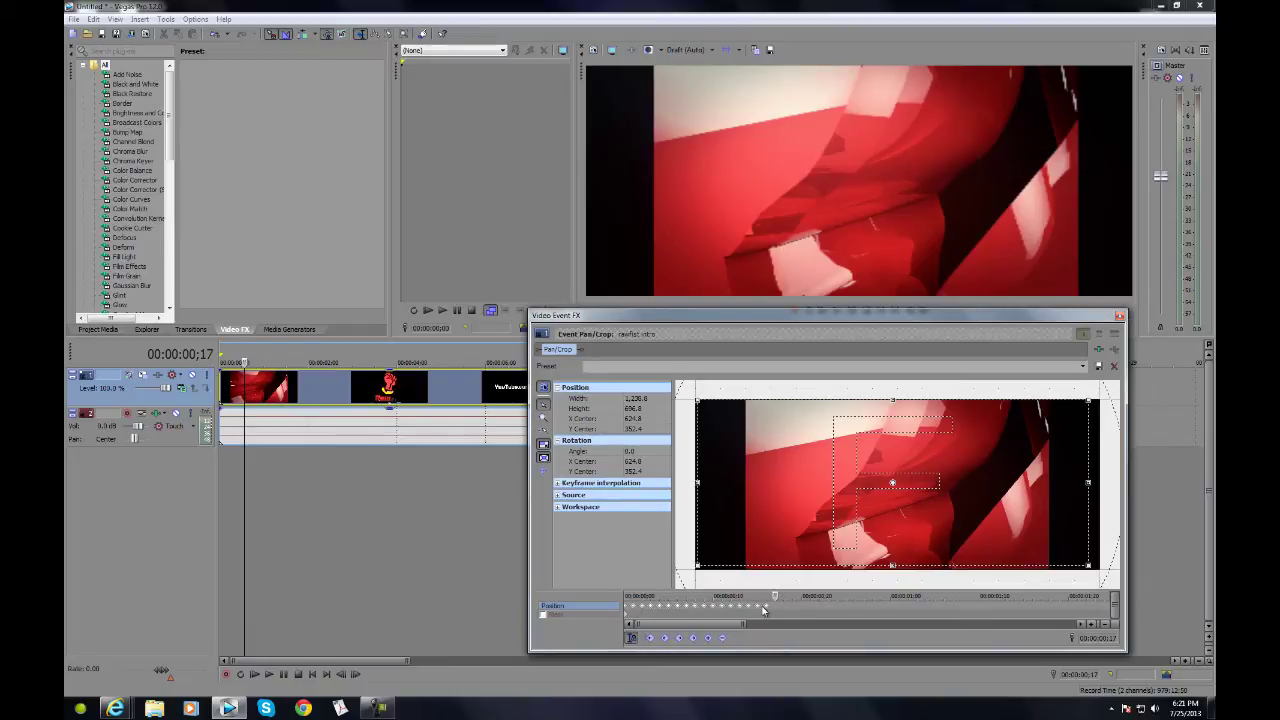
pyautogui.click(767, 611)
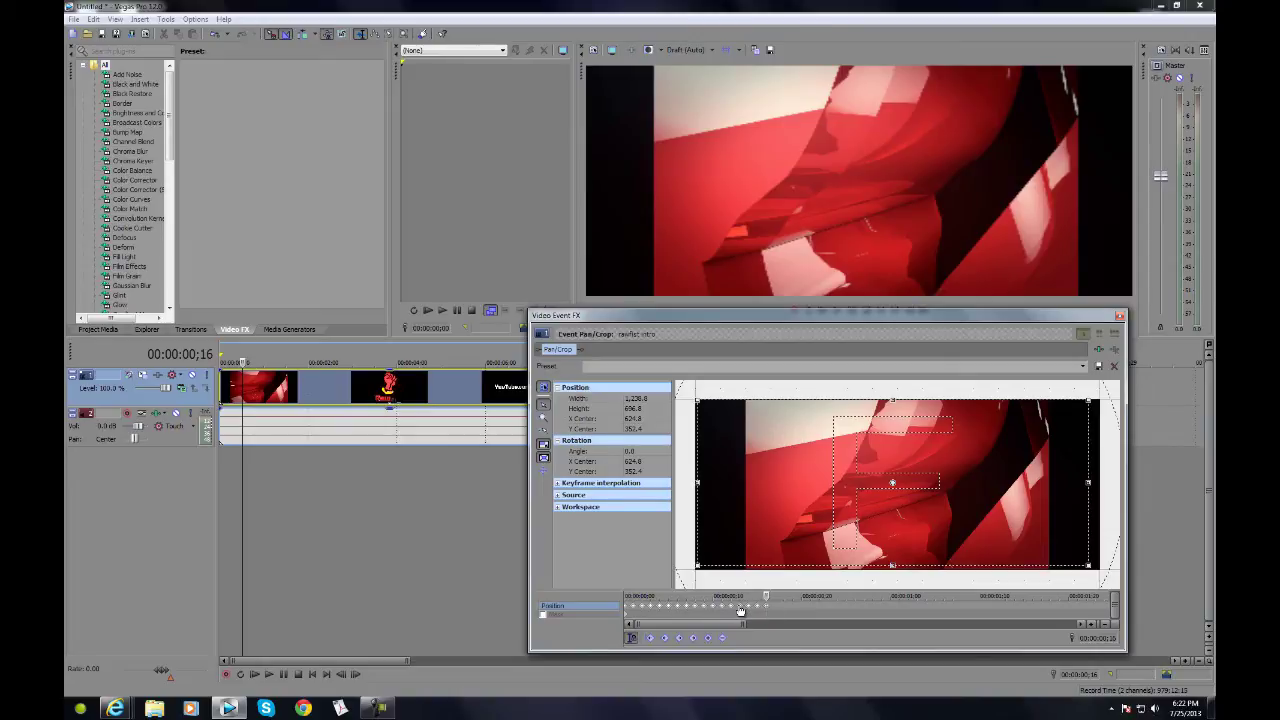
pyautogui.rightClick(740, 610)
# - Copy the centred crop keyframe and paste it at ;17, 01;04 and 01;21
pyautogui.click(773, 483)
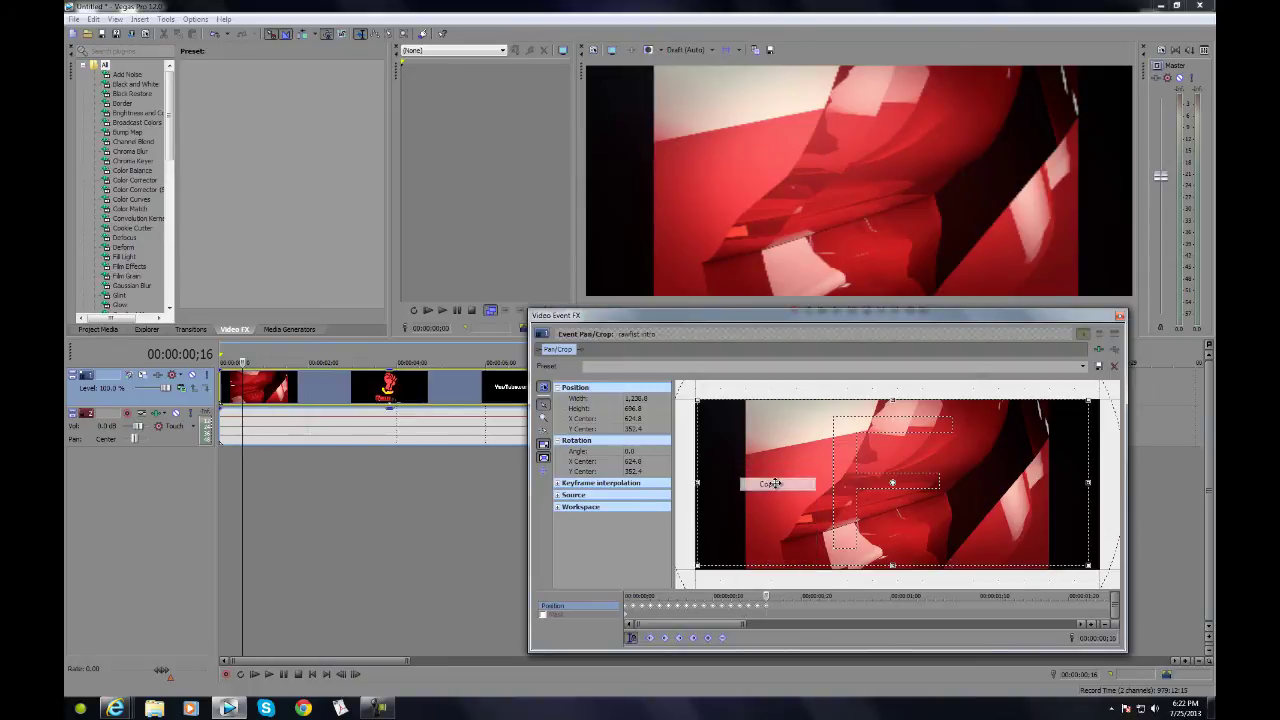
pyautogui.click(778, 608)
pyautogui.rightClick(778, 608)
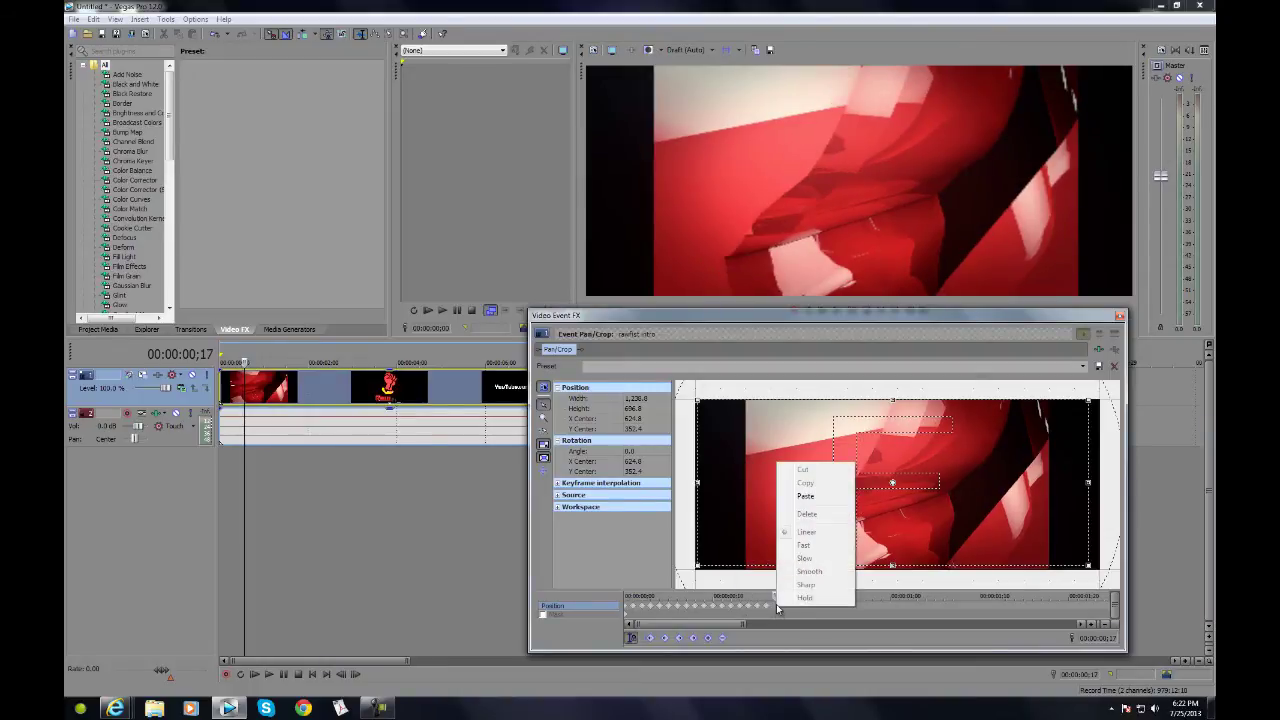
pyautogui.click(805, 496)
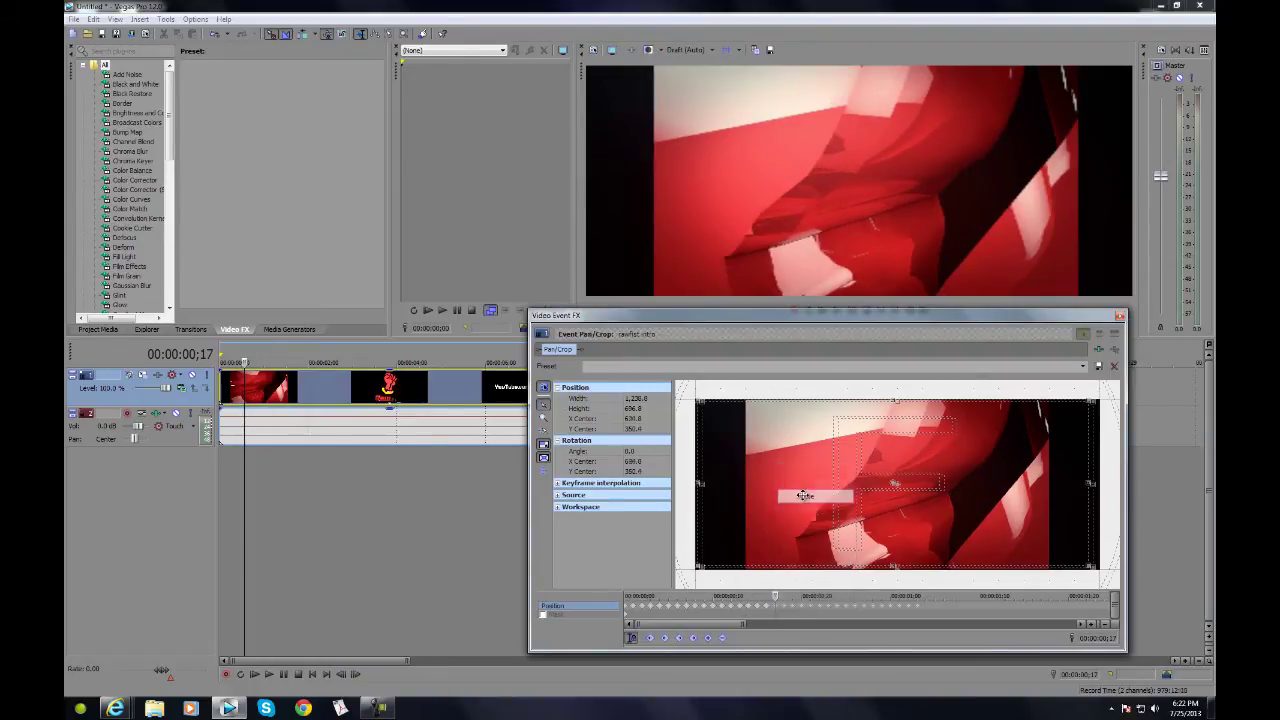
pyautogui.click(925, 607)
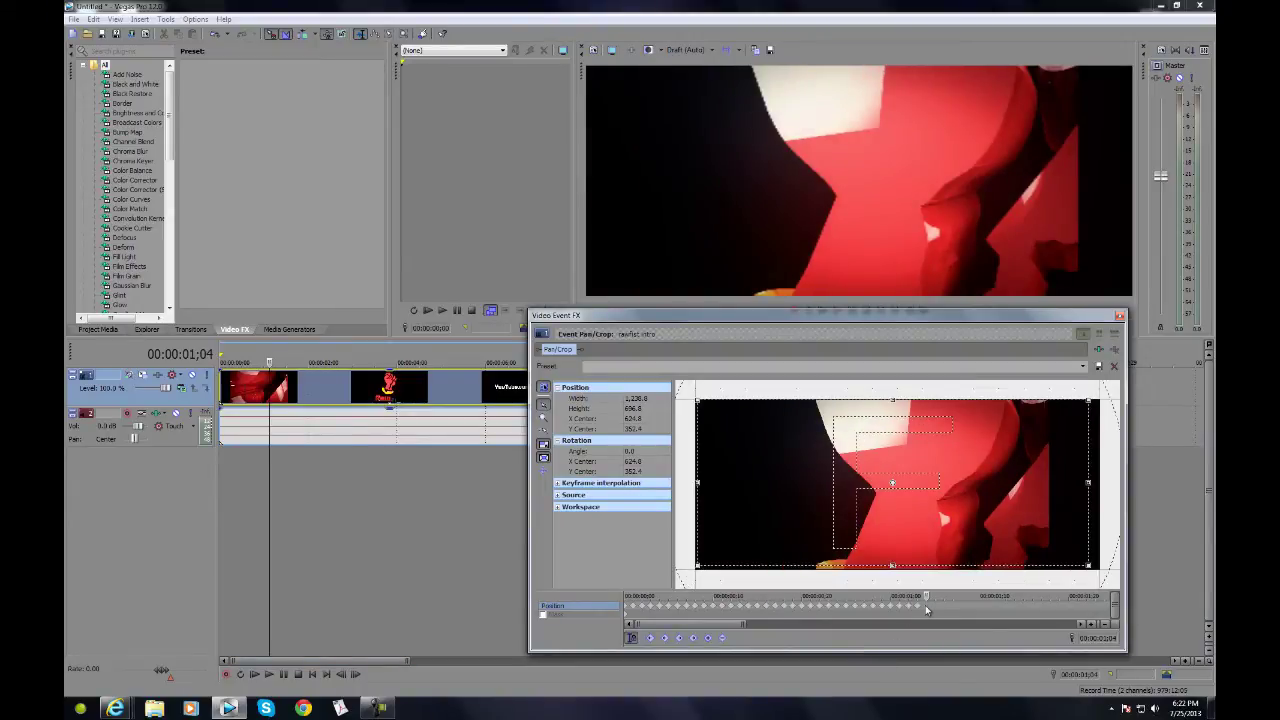
pyautogui.rightClick(921, 462)
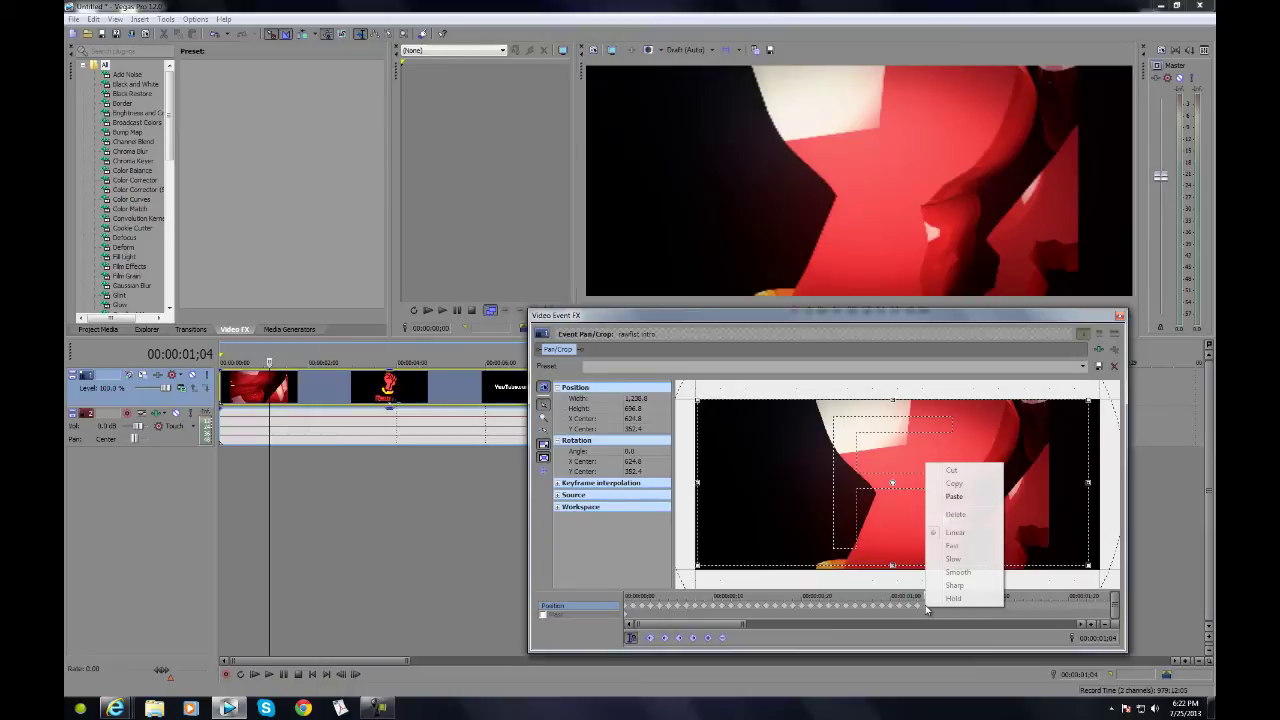
pyautogui.click(955, 497)
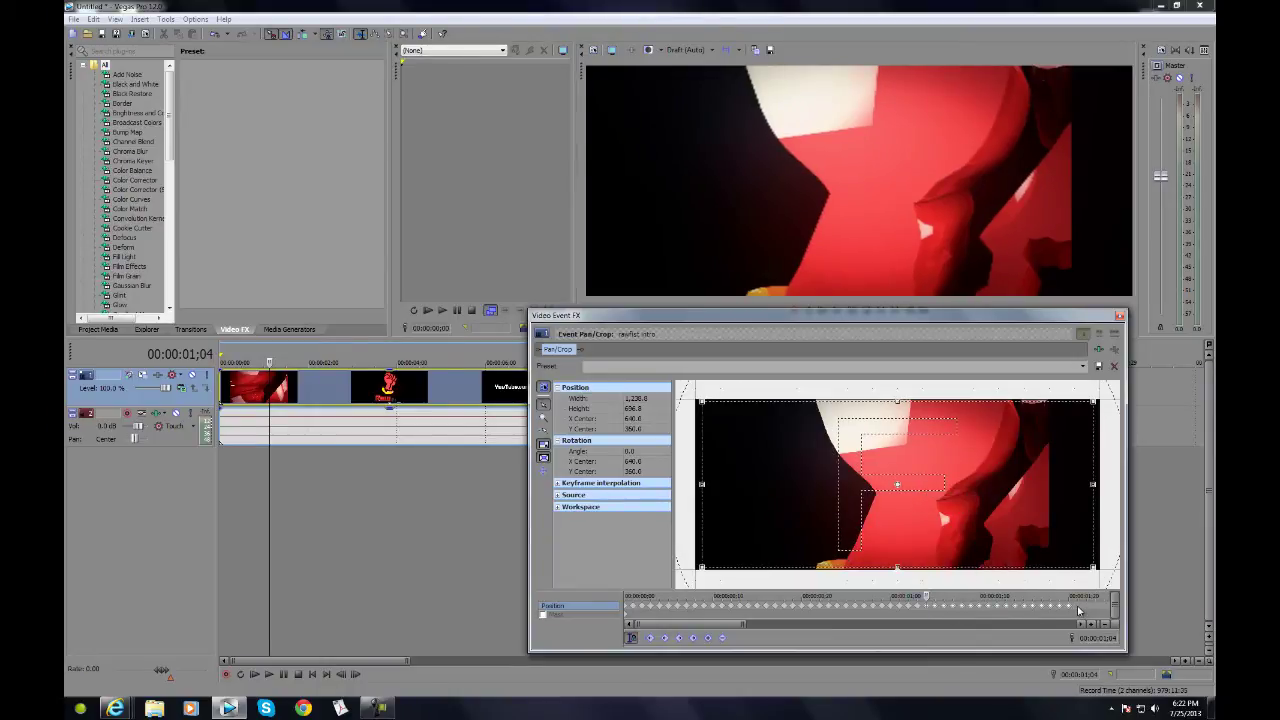
pyautogui.click(1078, 608)
pyautogui.rightClick(1078, 608)
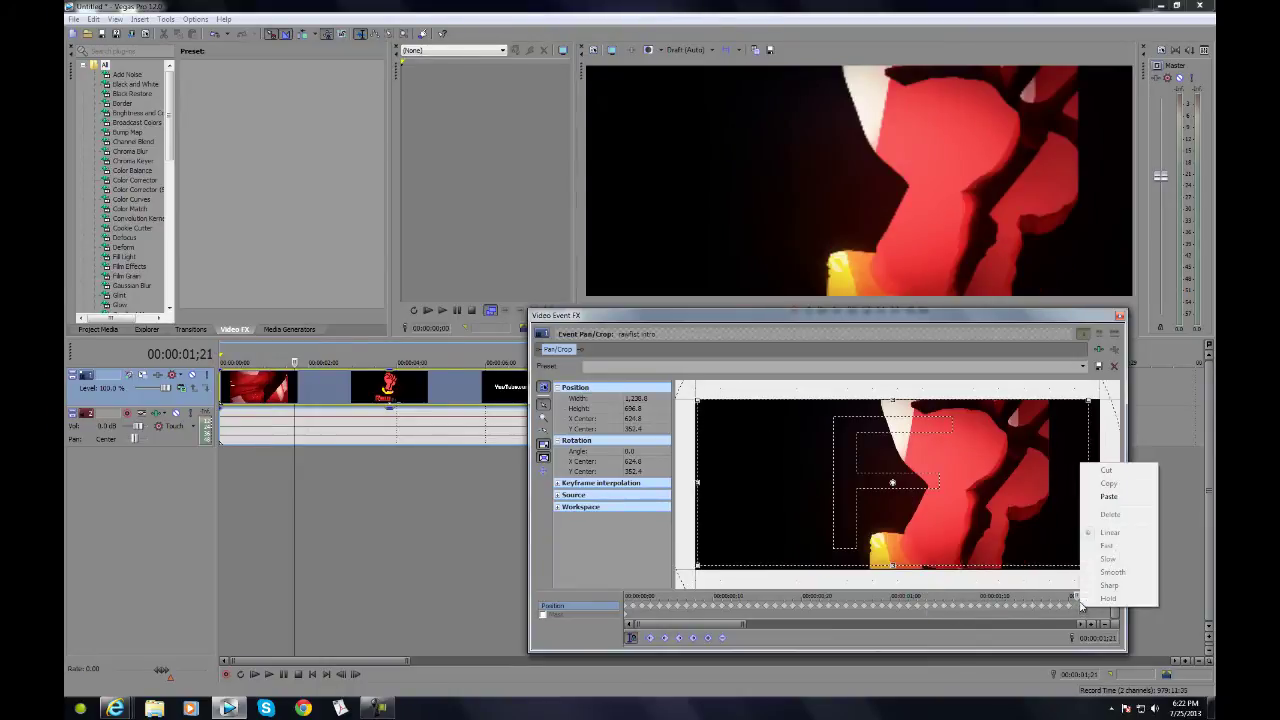
pyautogui.click(1105, 496)
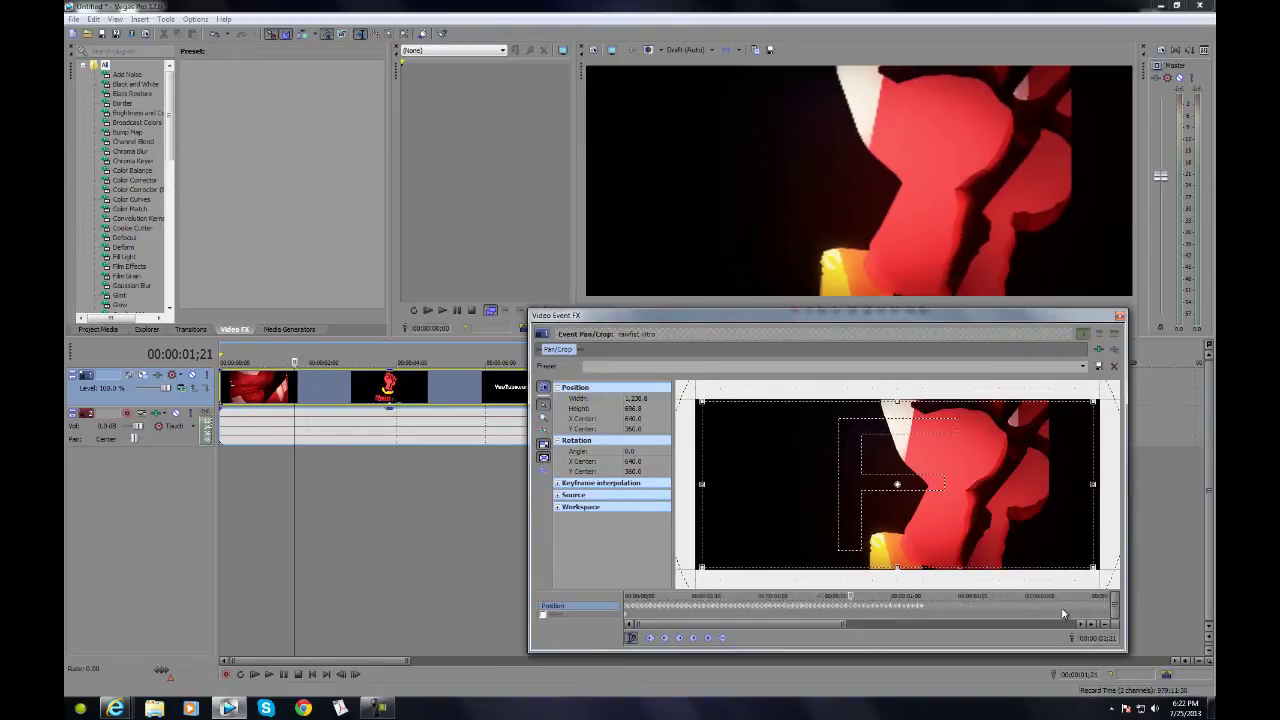
pyautogui.scroll(-3, 1063, 613)
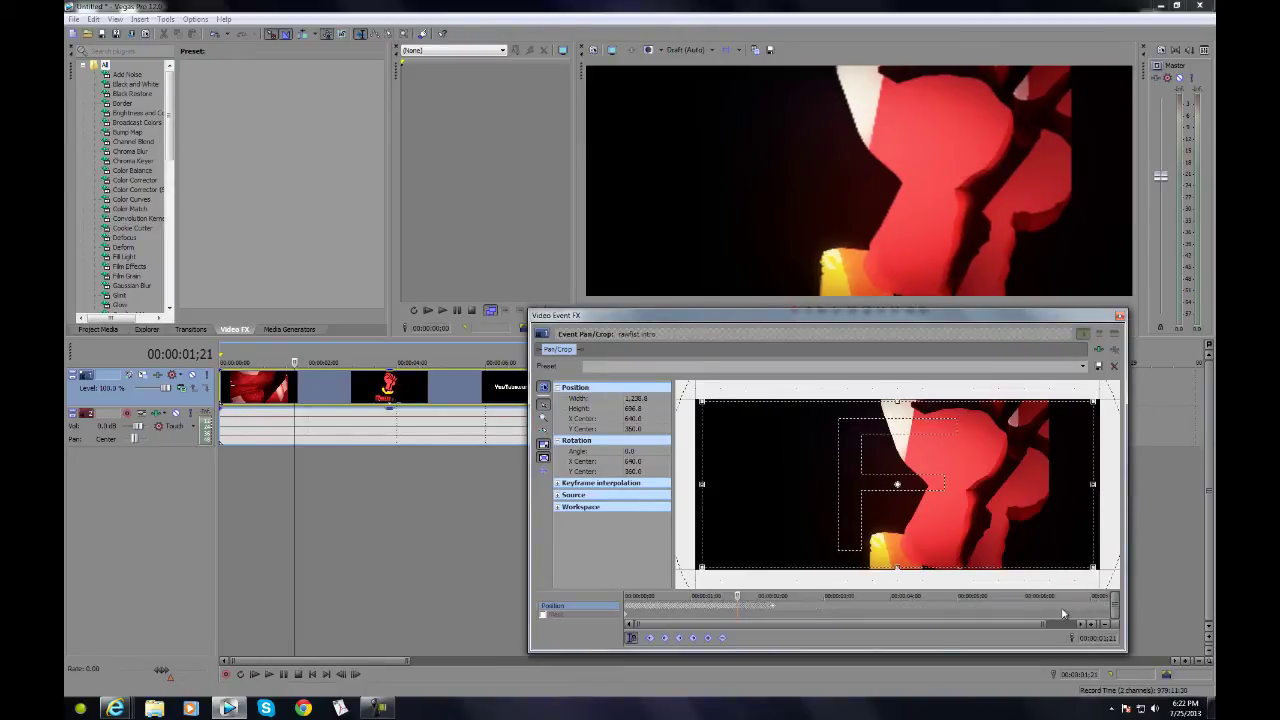
pyautogui.click(778, 607)
# - Nudge the crop frame slightly on each frame from 02;08 through 02;12
pyautogui.scroll(3, 777, 605)
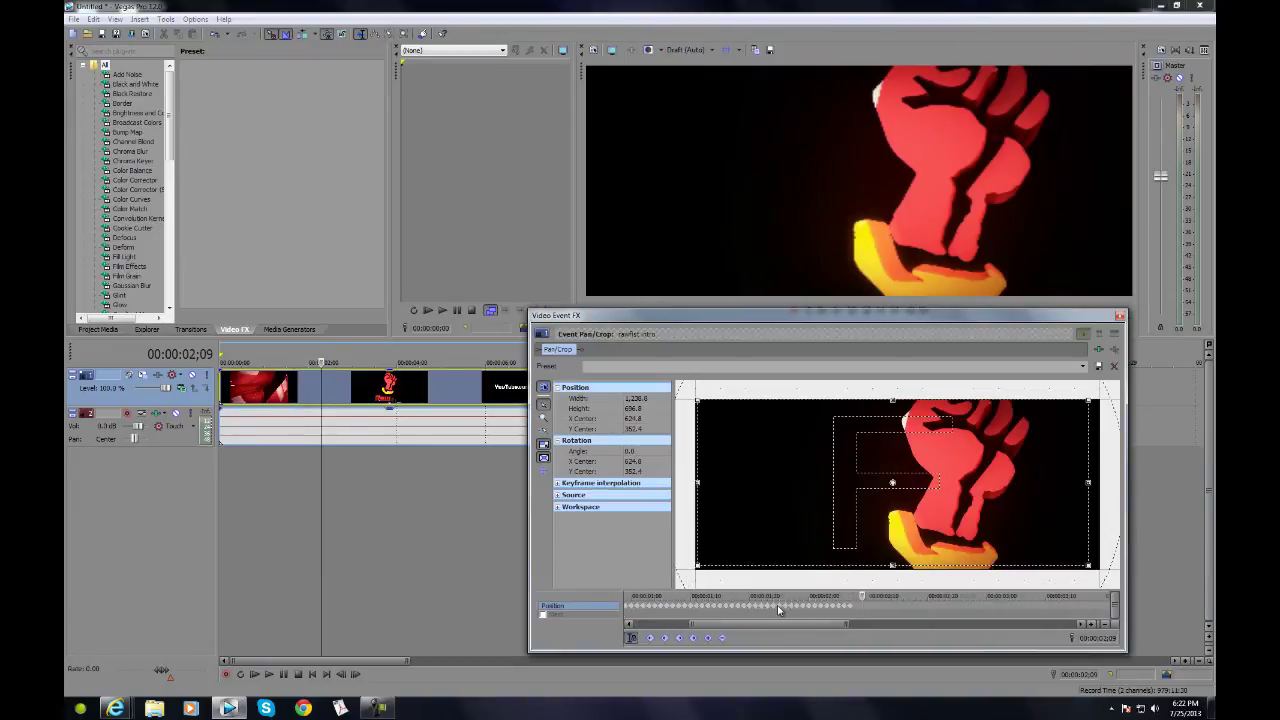
pyautogui.click(851, 607)
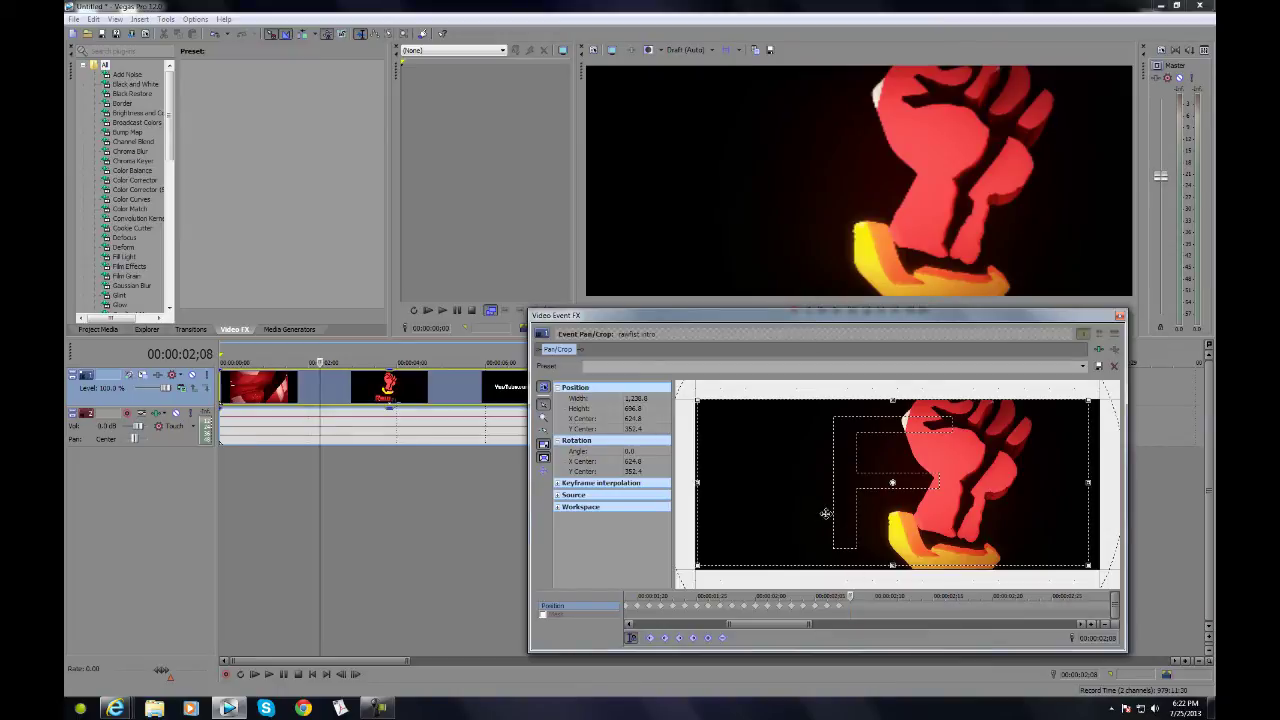
pyautogui.moveTo(781, 476); pyautogui.dragTo(785, 478)
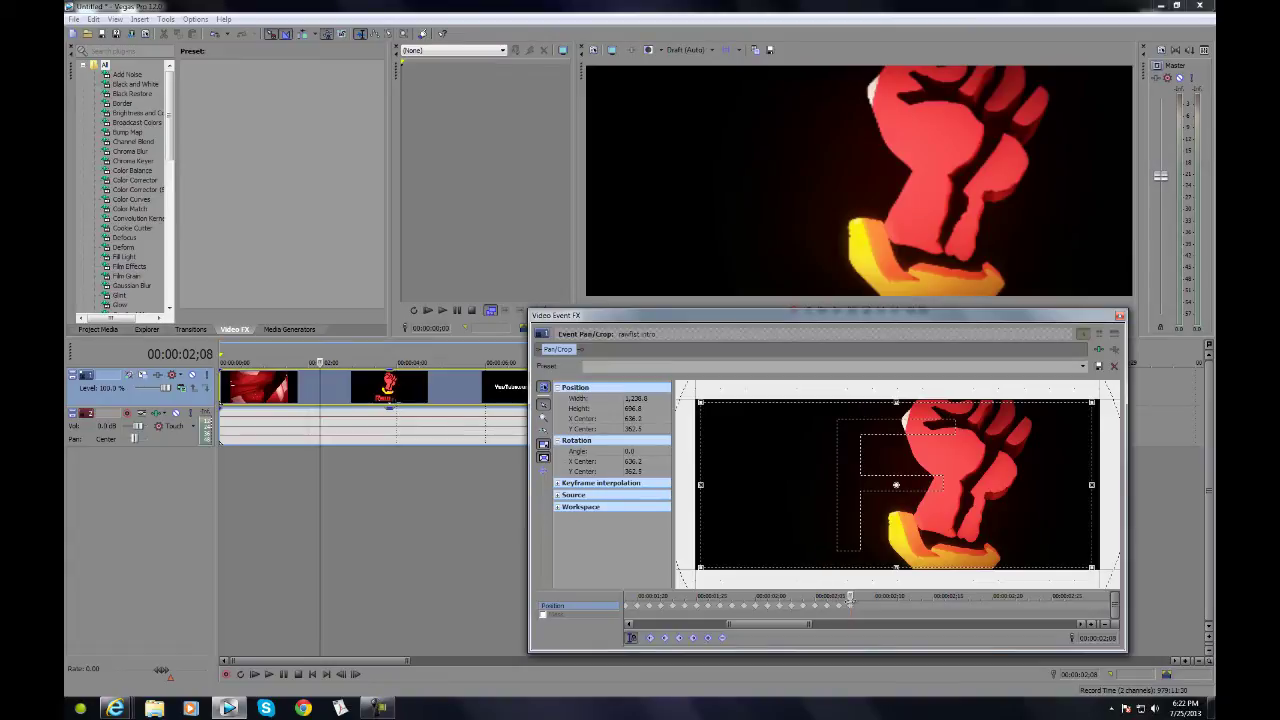
pyautogui.click(852, 596)
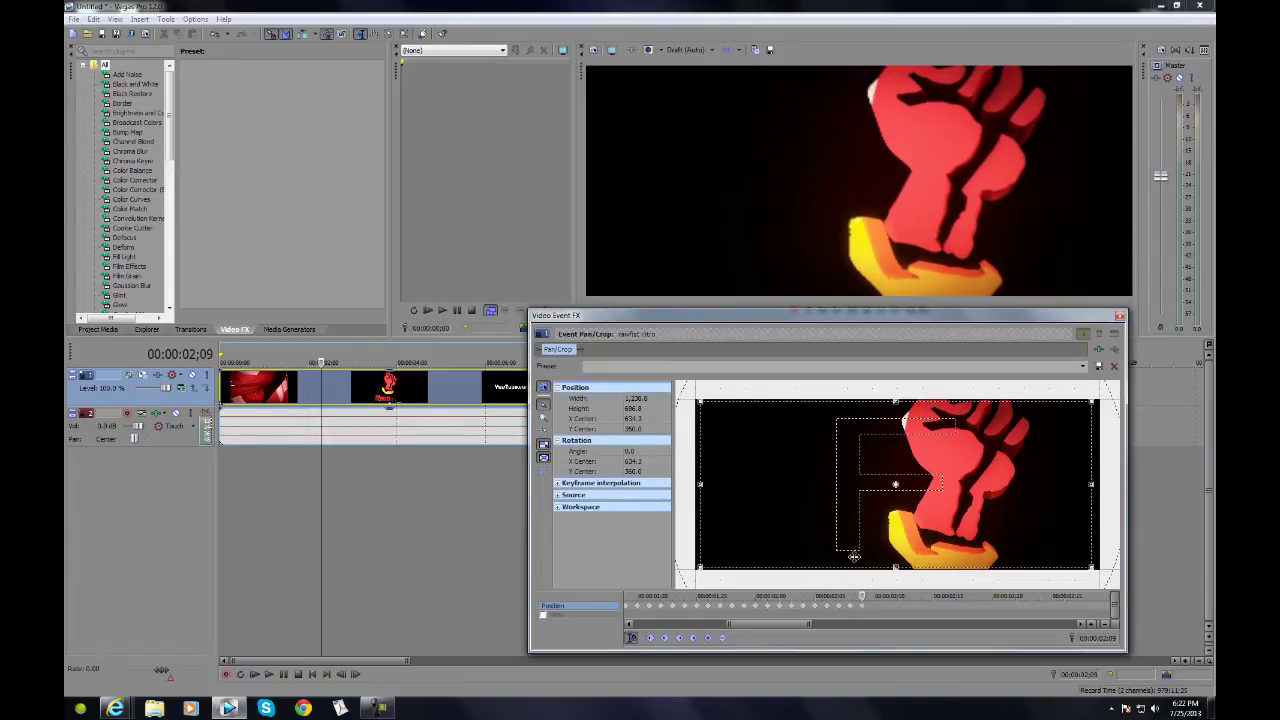
pyautogui.moveTo(854, 558); pyautogui.dragTo(852, 556)
pyautogui.click(873, 596)
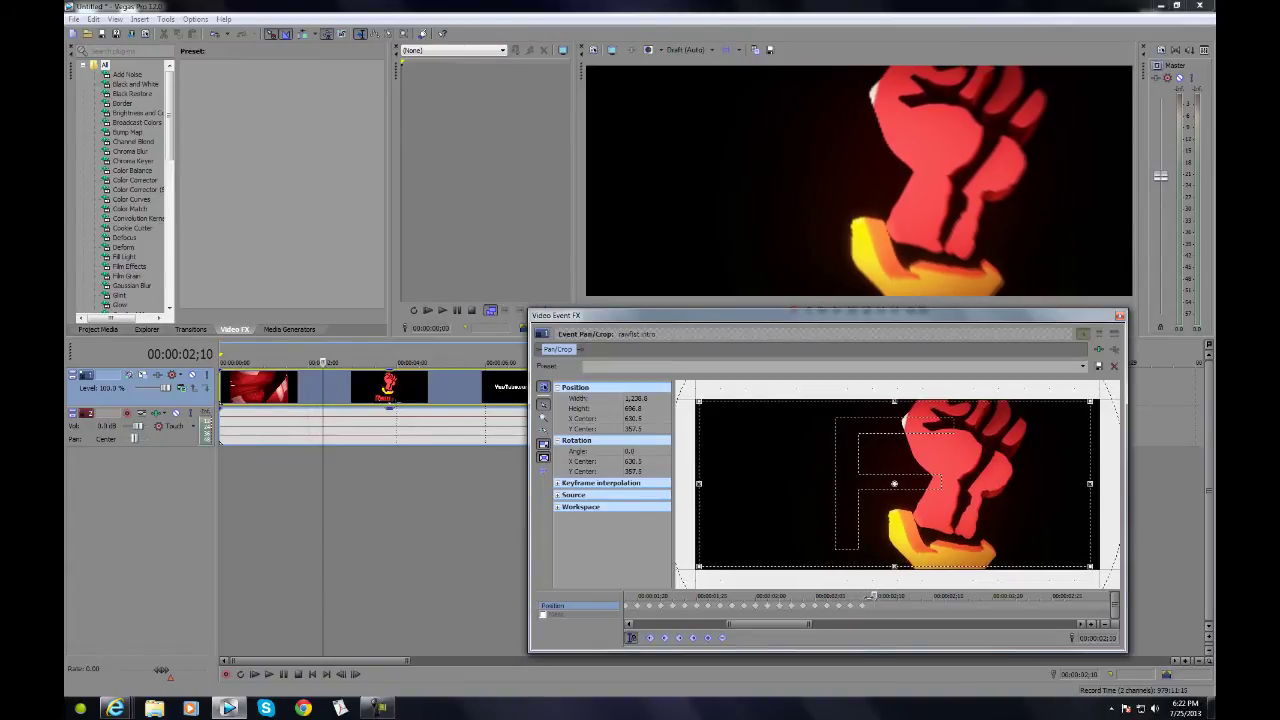
pyautogui.moveTo(823, 503); pyautogui.dragTo(822, 508)
pyautogui.click(884, 596)
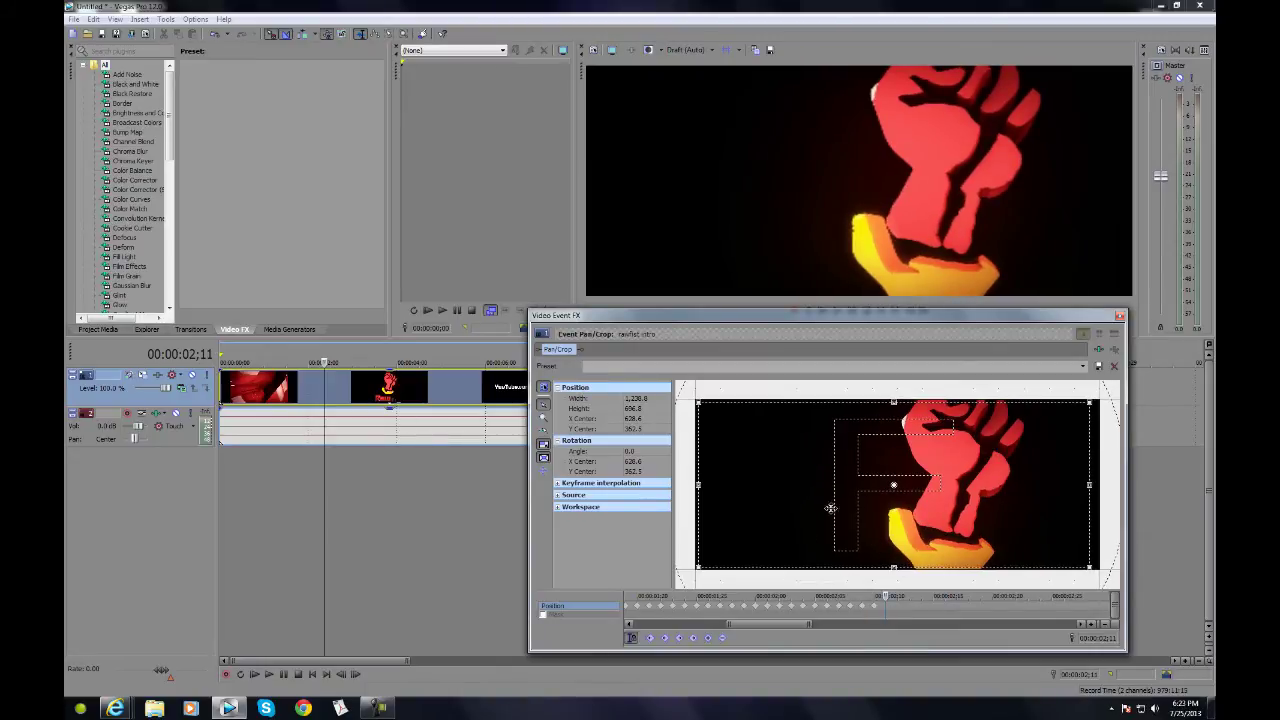
pyautogui.moveTo(843, 515); pyautogui.dragTo(846, 515)
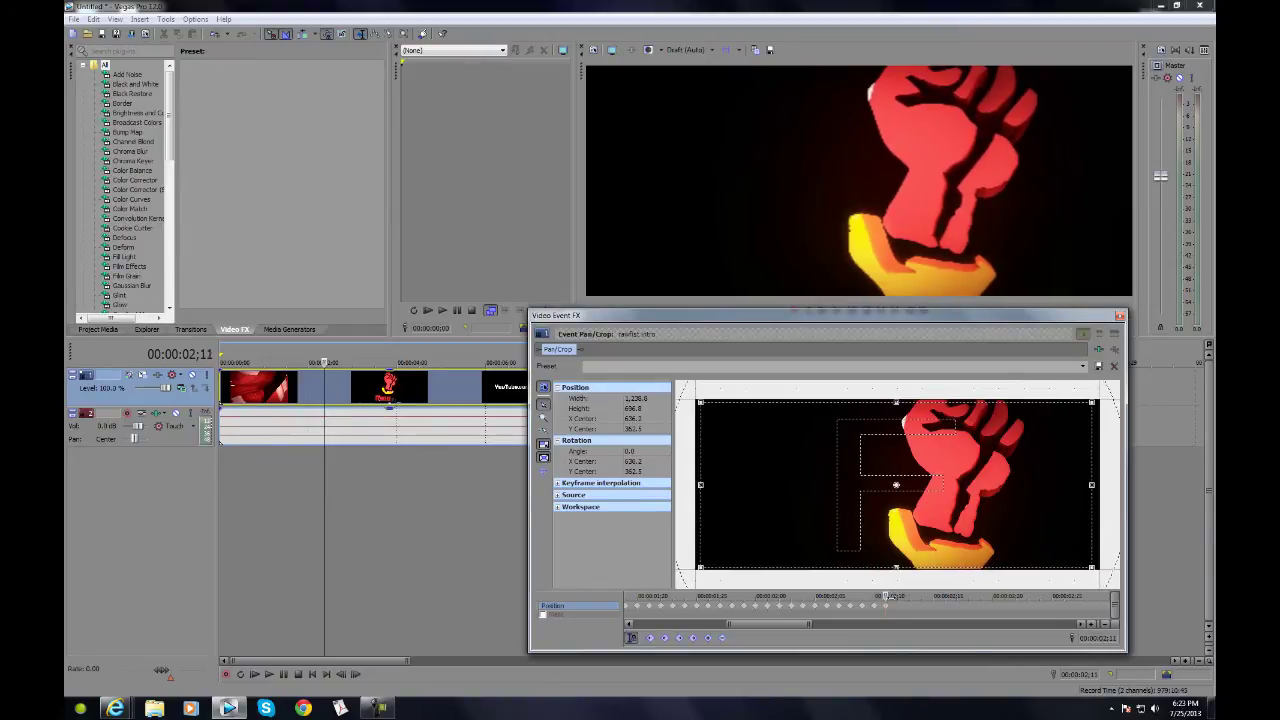
pyautogui.click(889, 596)
pyautogui.moveTo(898, 548); pyautogui.dragTo(929, 552)
# - Nudge the crop at 02;14 and step through frames 02;15 to 02;19
pyautogui.click(908, 596)
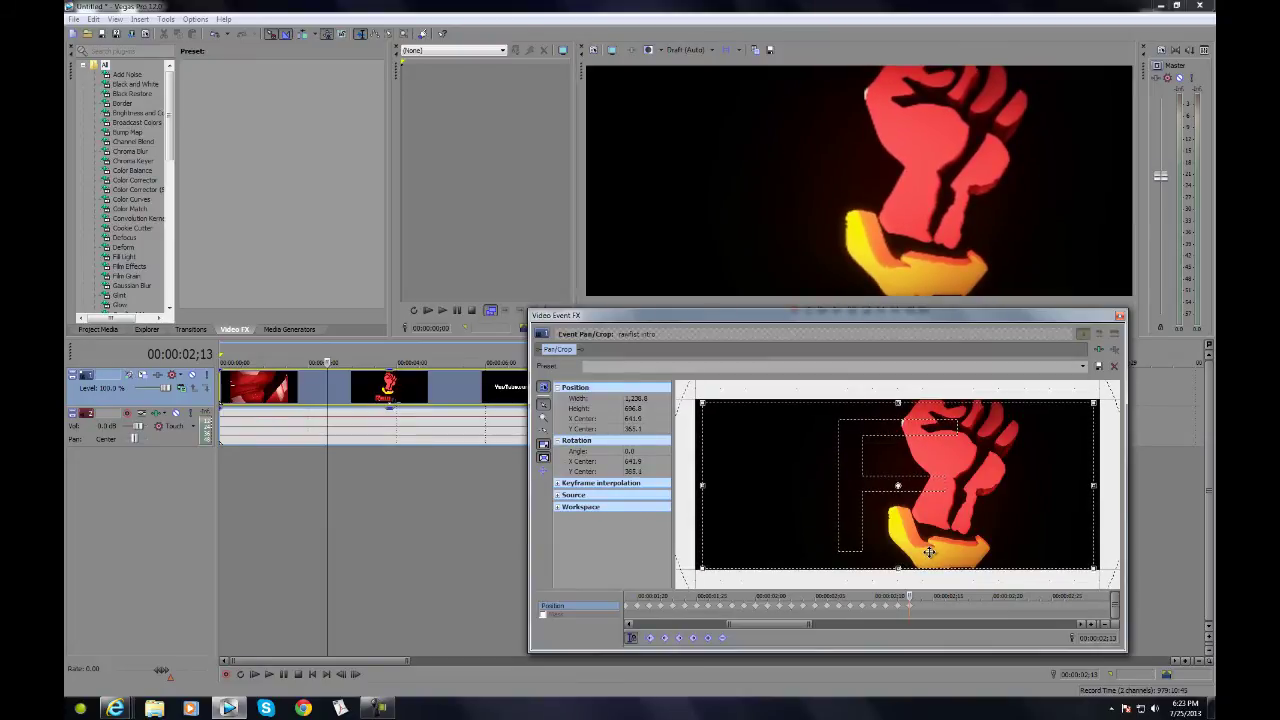
pyautogui.click(920, 596)
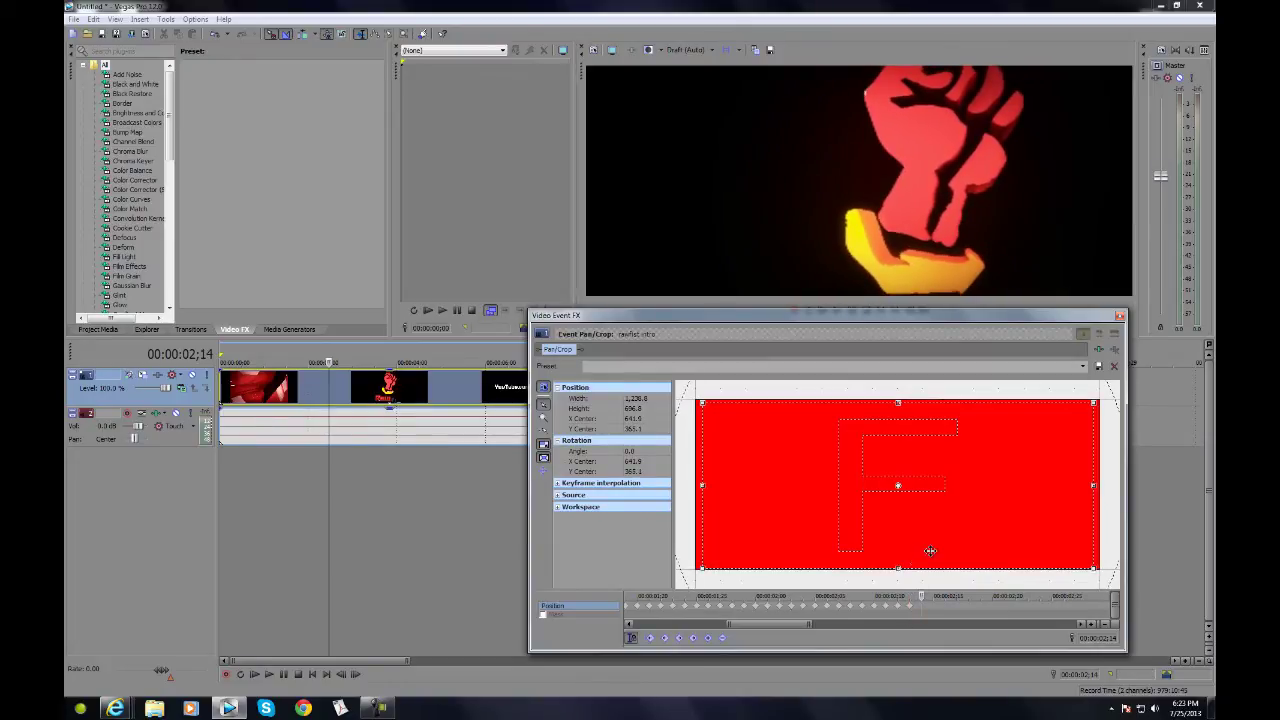
pyautogui.moveTo(931, 553); pyautogui.dragTo(929, 549)
pyautogui.click(931, 596)
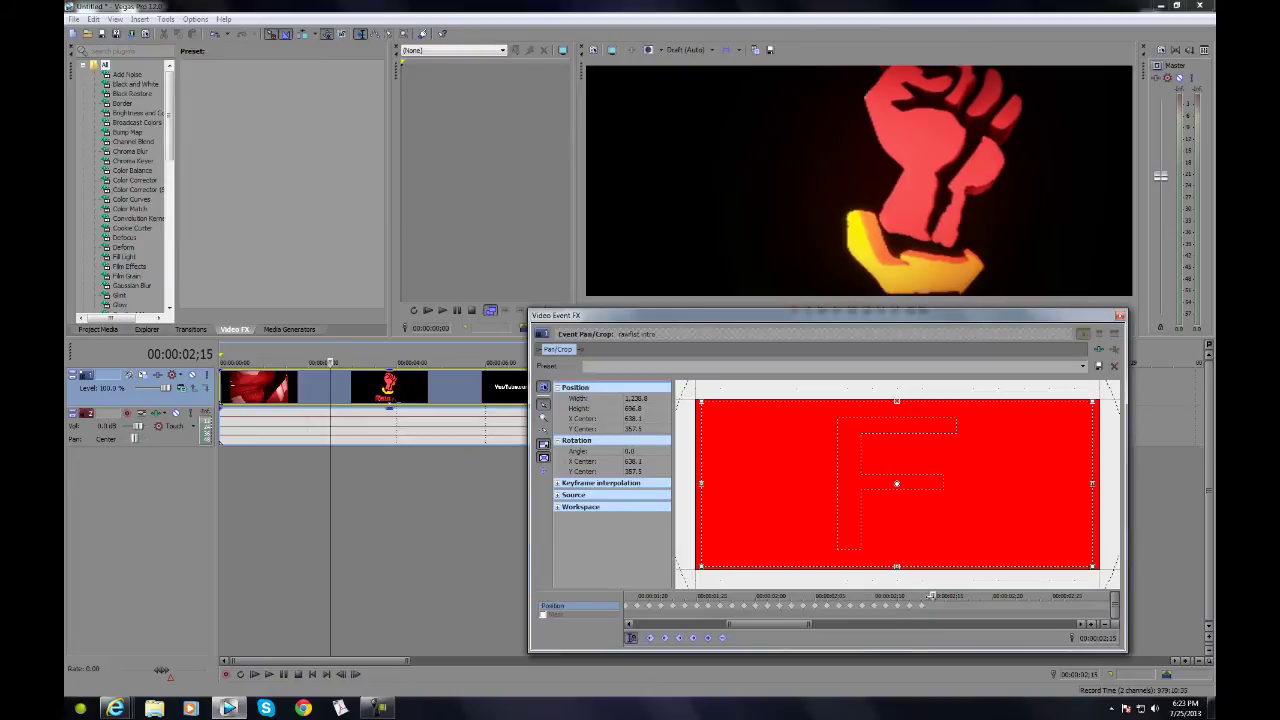
pyautogui.click(921, 596)
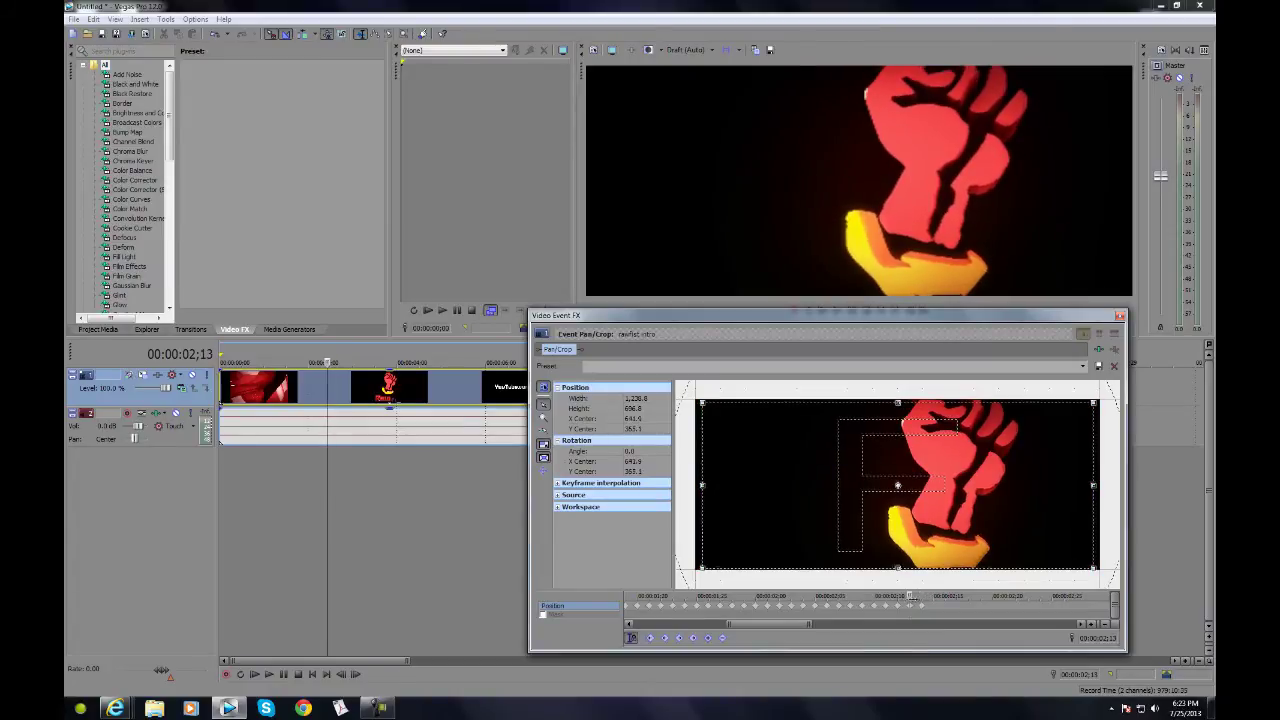
pyautogui.click(936, 596)
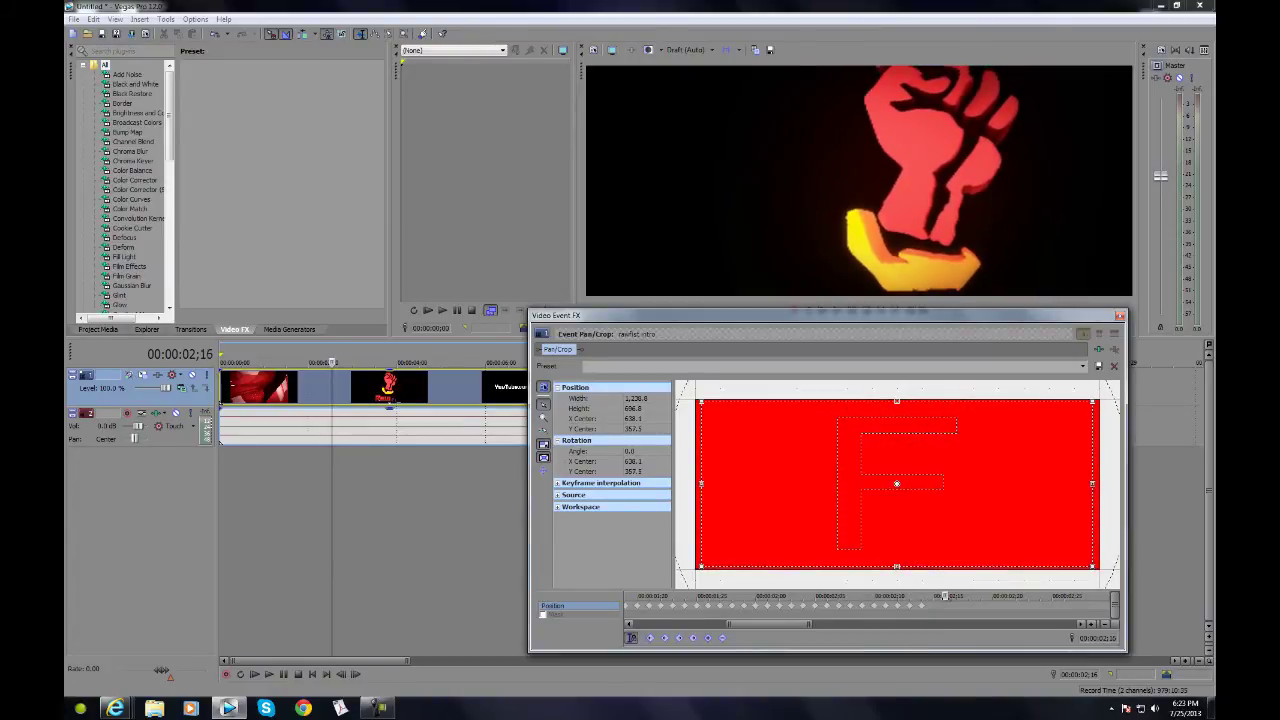
pyautogui.click(966, 596)
pyautogui.click(942, 597)
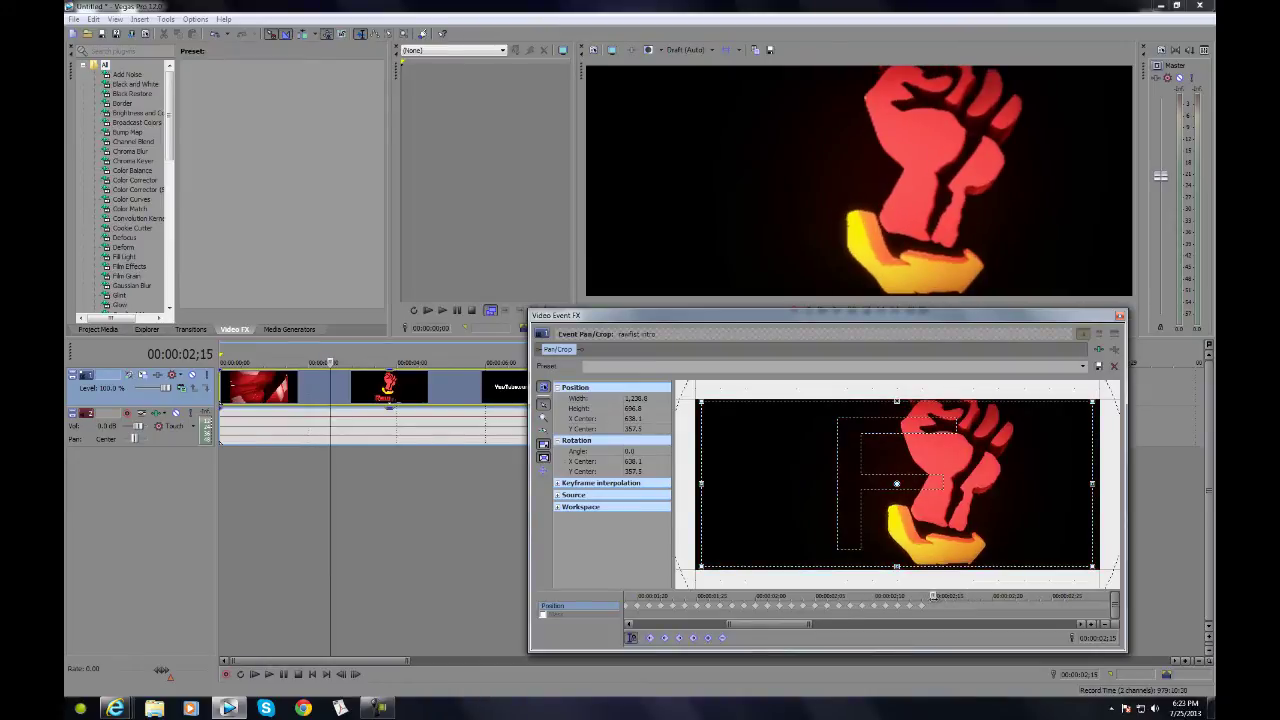
pyautogui.click(954, 596)
pyautogui.click(977, 596)
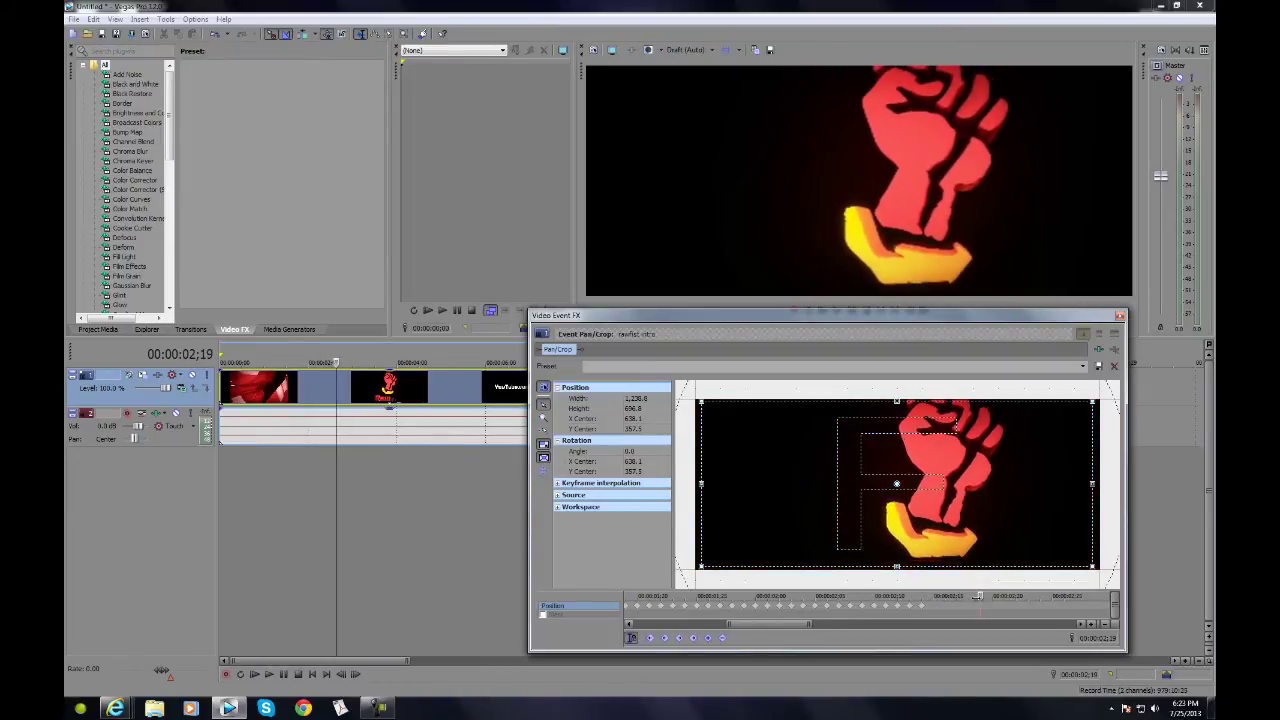
# - Shift the crop framing slightly left and down at 02;15, then step to 02;16
pyautogui.click(934, 596)
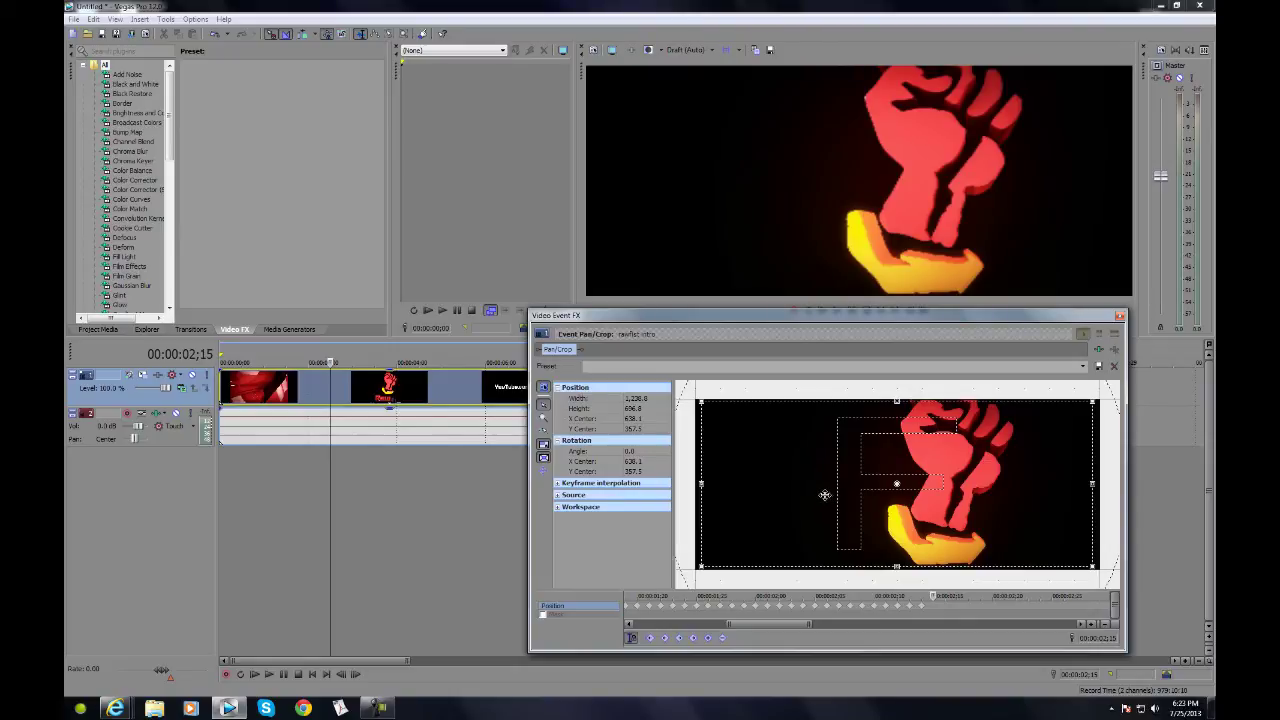
pyautogui.moveTo(824, 495); pyautogui.dragTo(822, 496)
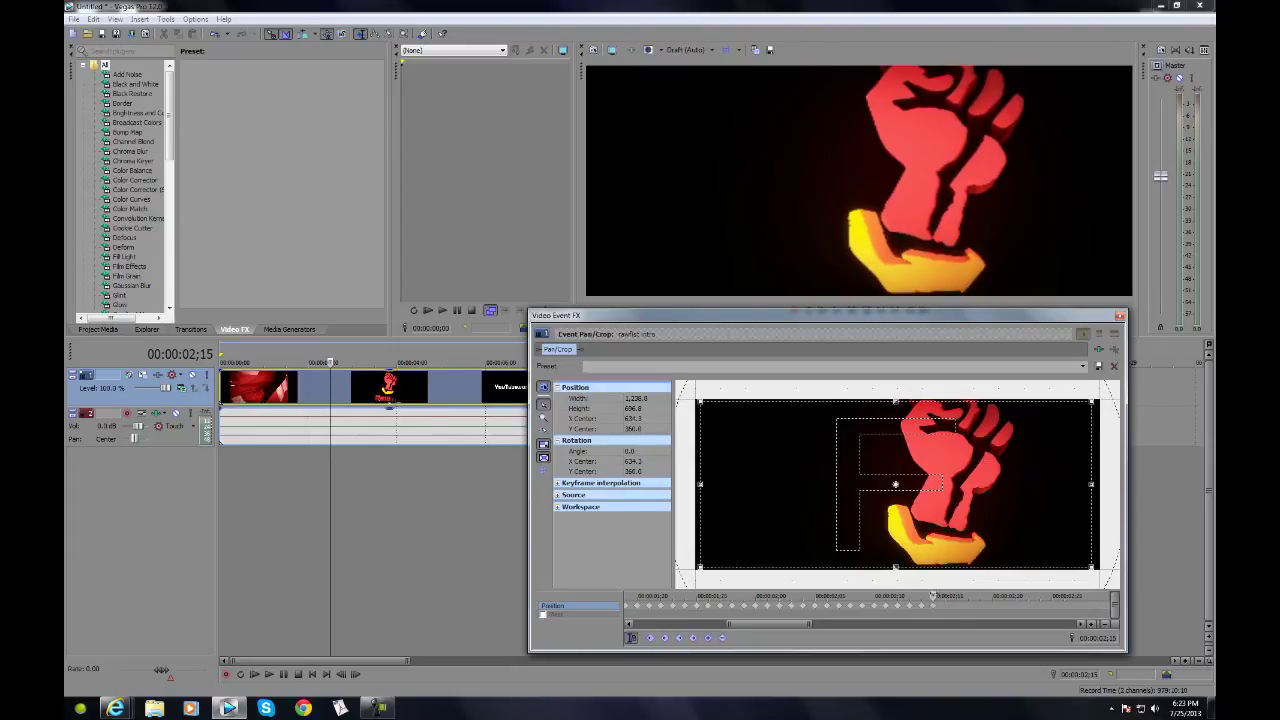
pyautogui.click(943, 595)
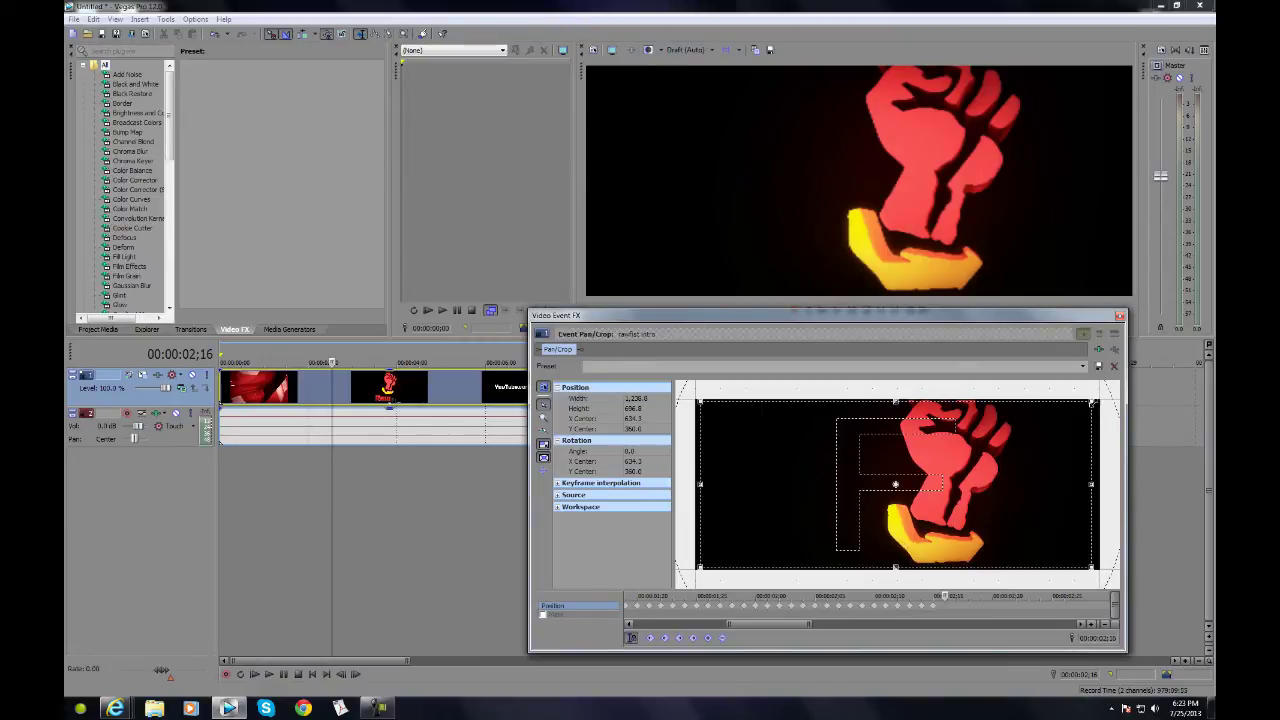
# - Enlarge the crop slightly at 02;16, then shift and enlarge it at 02;17
pyautogui.moveTo(1093, 401); pyautogui.dragTo(1097, 399)
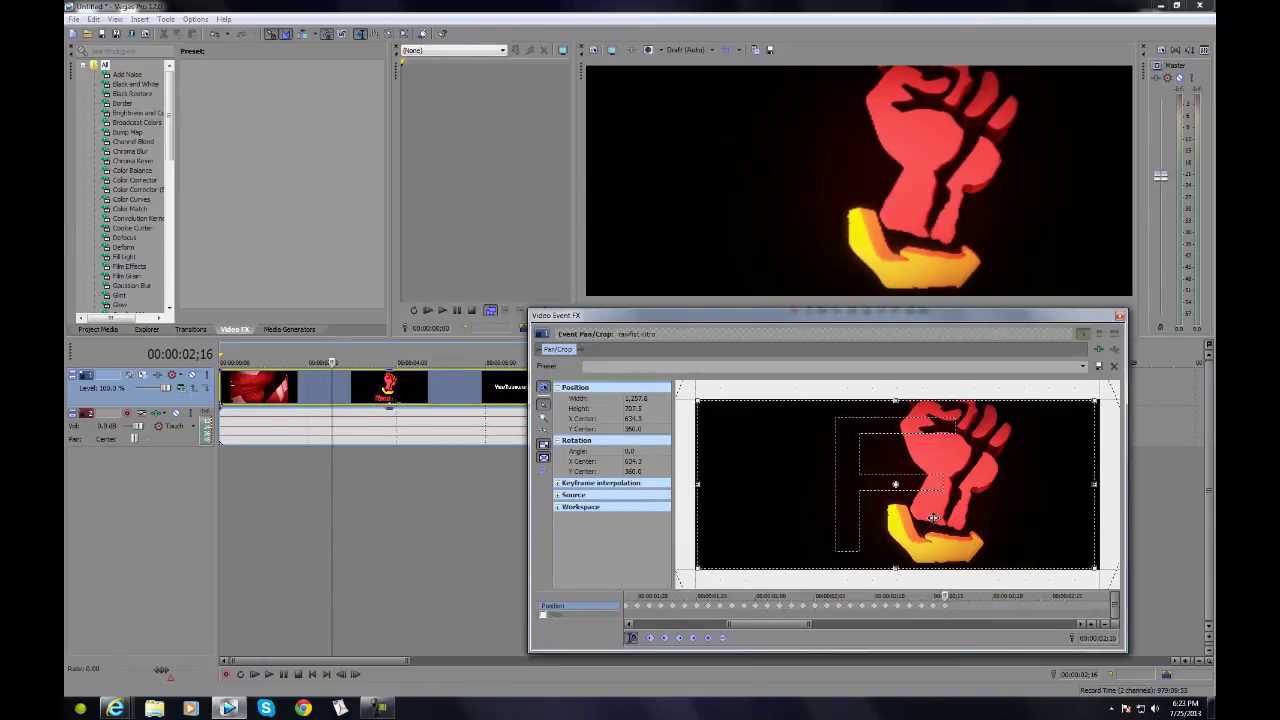
pyautogui.click(955, 596)
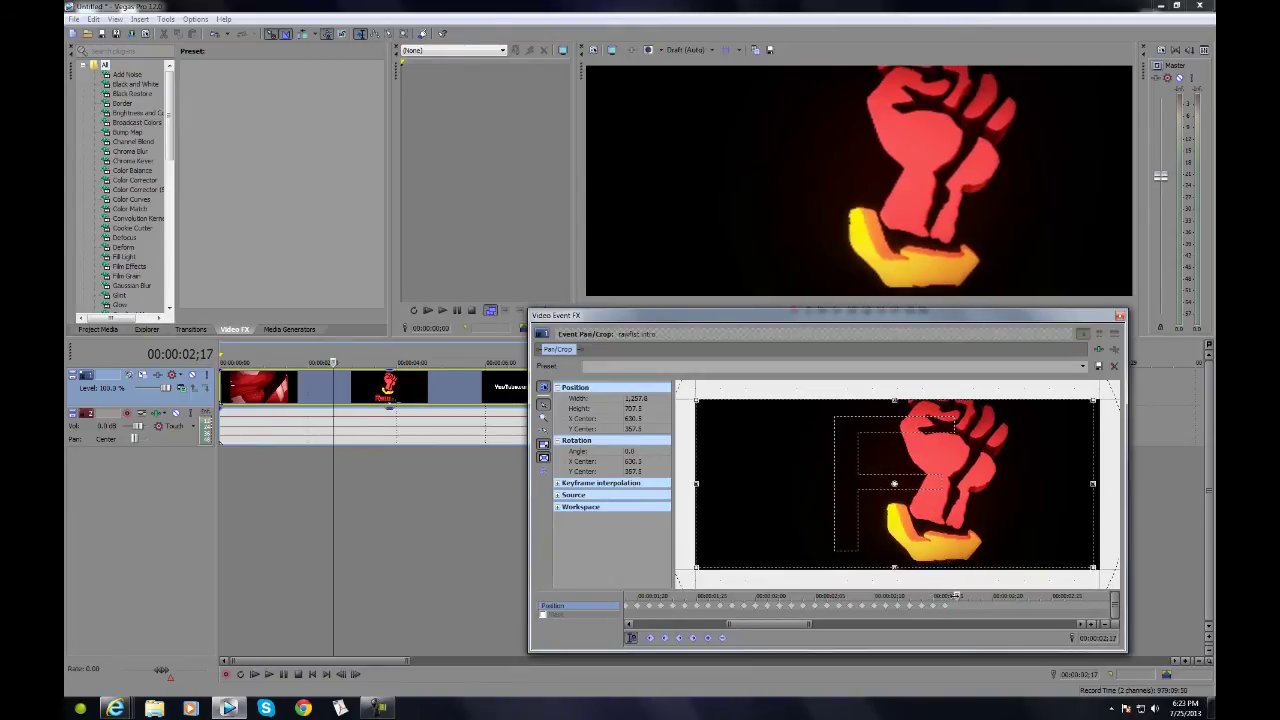
pyautogui.moveTo(979, 537); pyautogui.dragTo(983, 540)
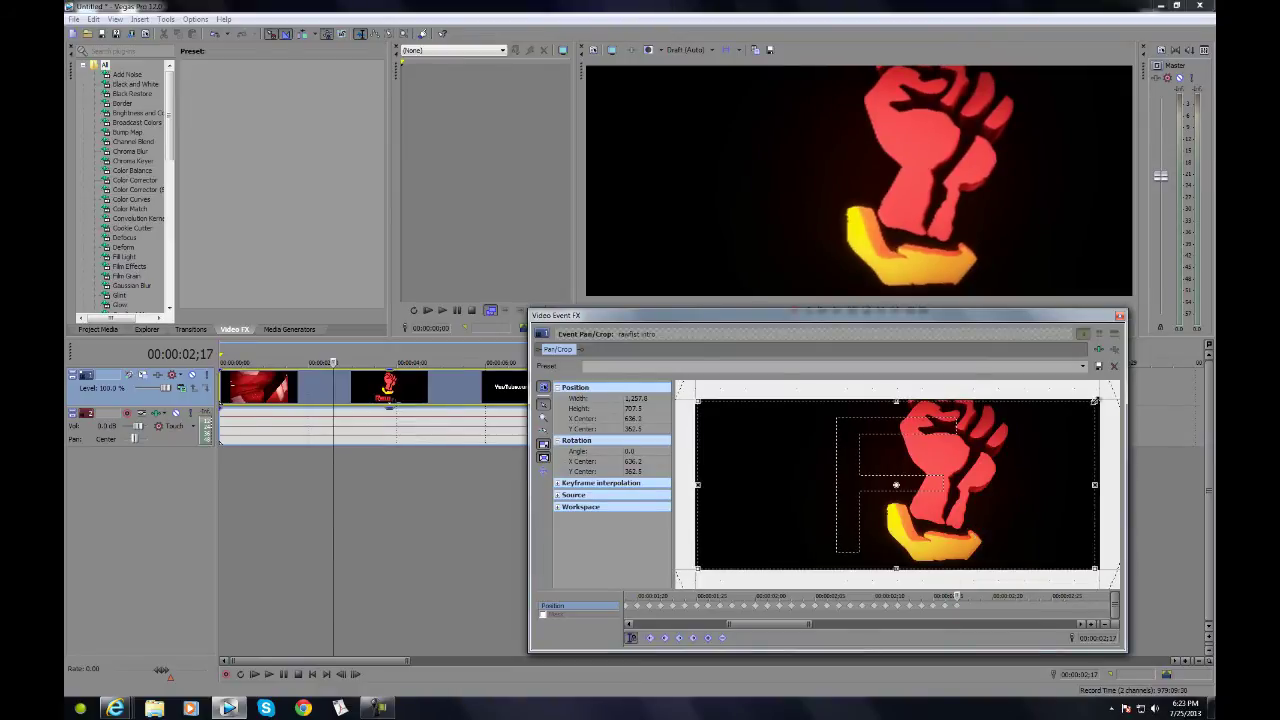
pyautogui.moveTo(1094, 401); pyautogui.dragTo(1097, 399)
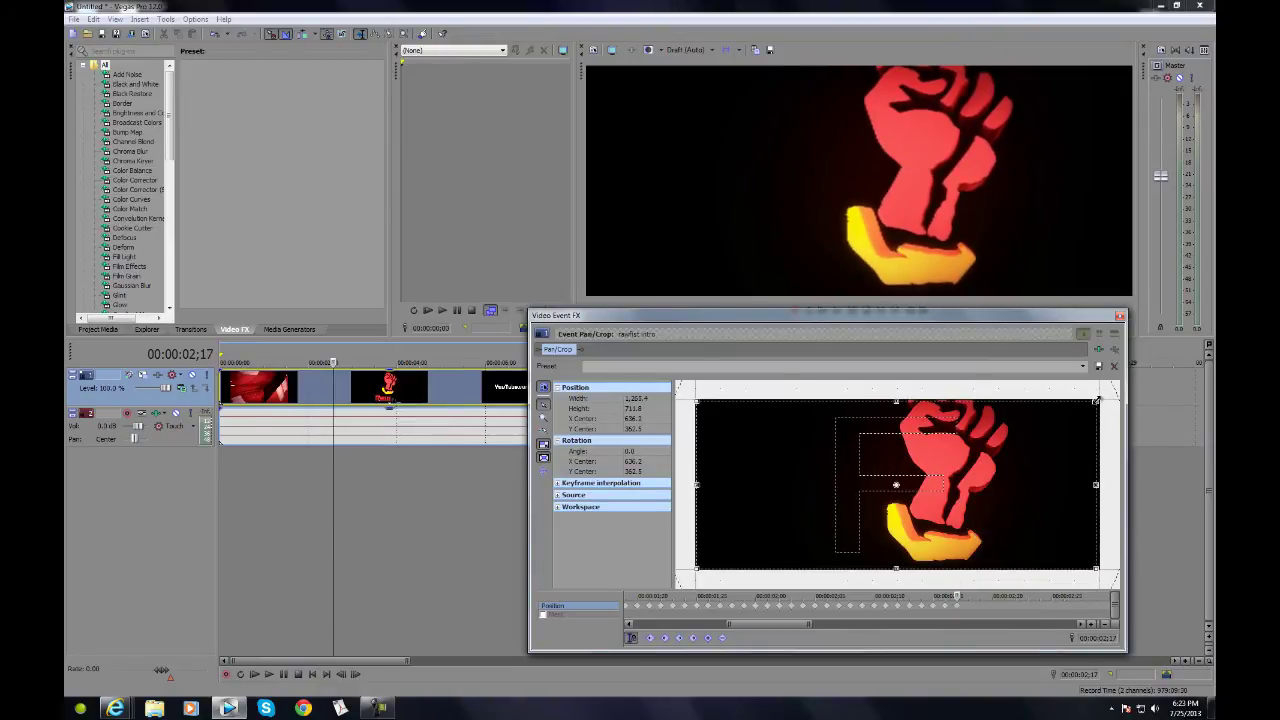
# - At 02;18, shift and widen the crop, undo one oversized resize, and close Pan/Crop
pyautogui.click(970, 612)
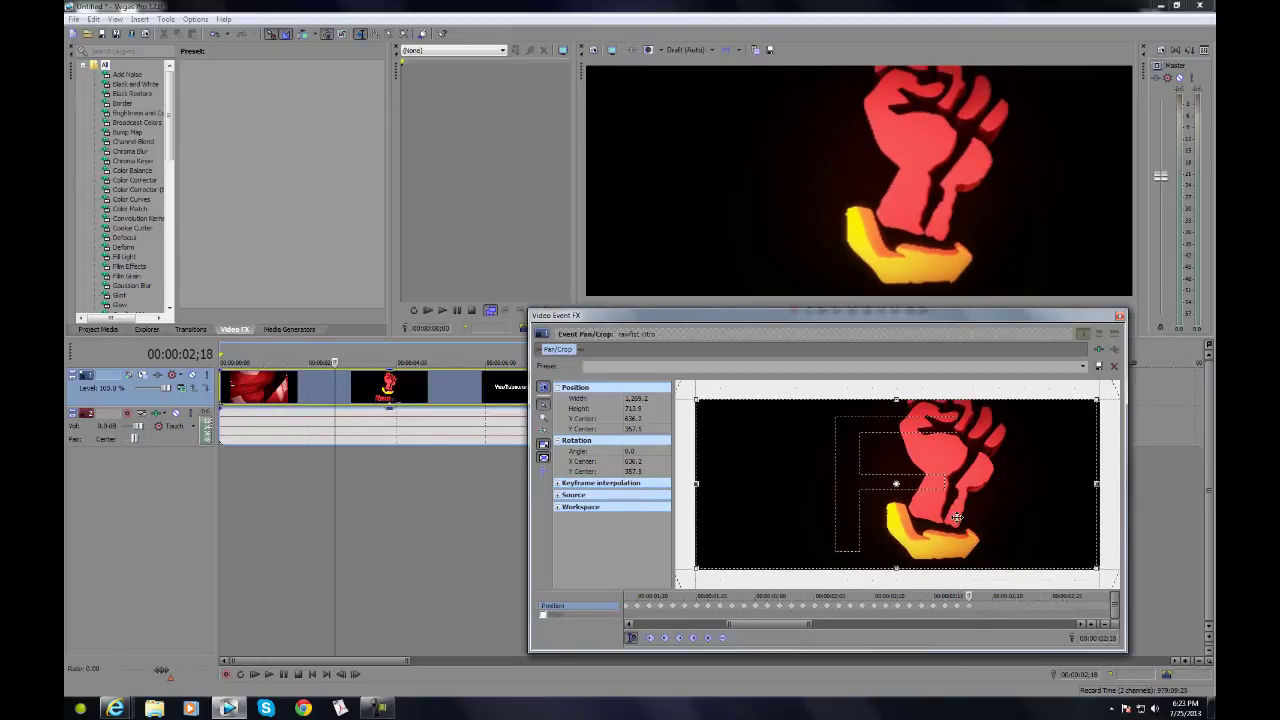
pyautogui.moveTo(957, 517); pyautogui.dragTo(989, 515)
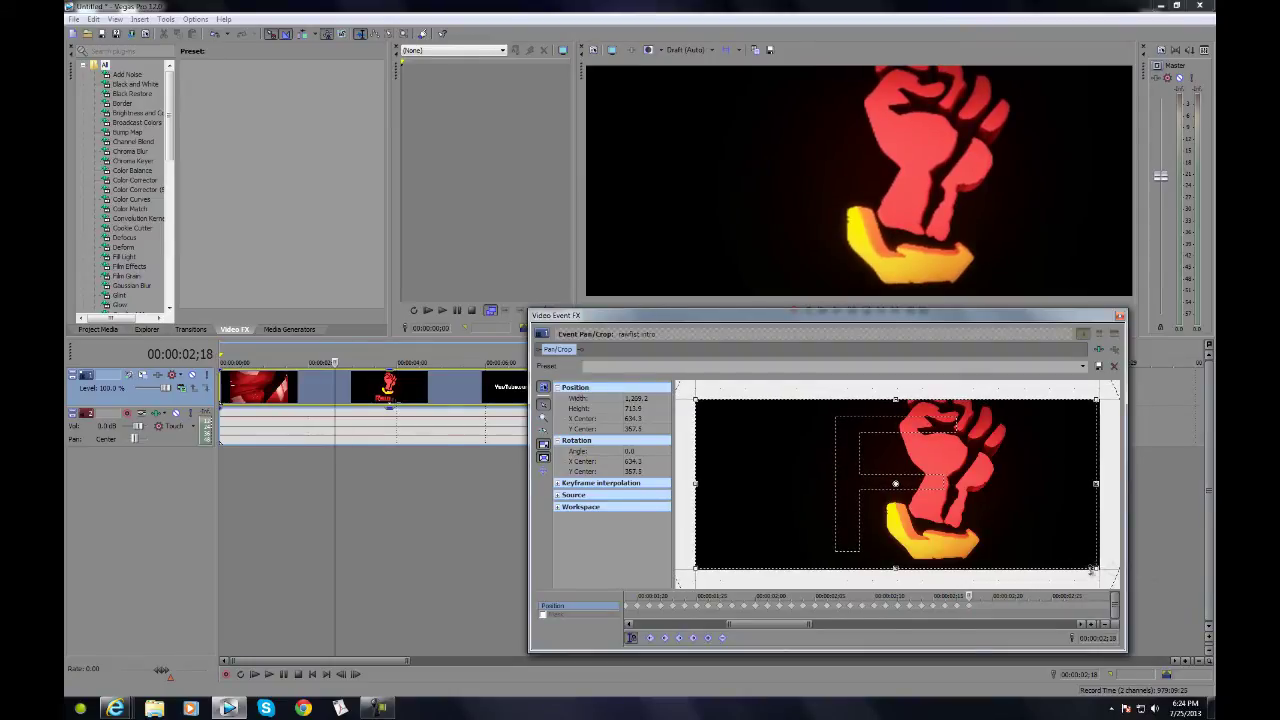
pyautogui.moveTo(1093, 571); pyautogui.dragTo(1099, 568)
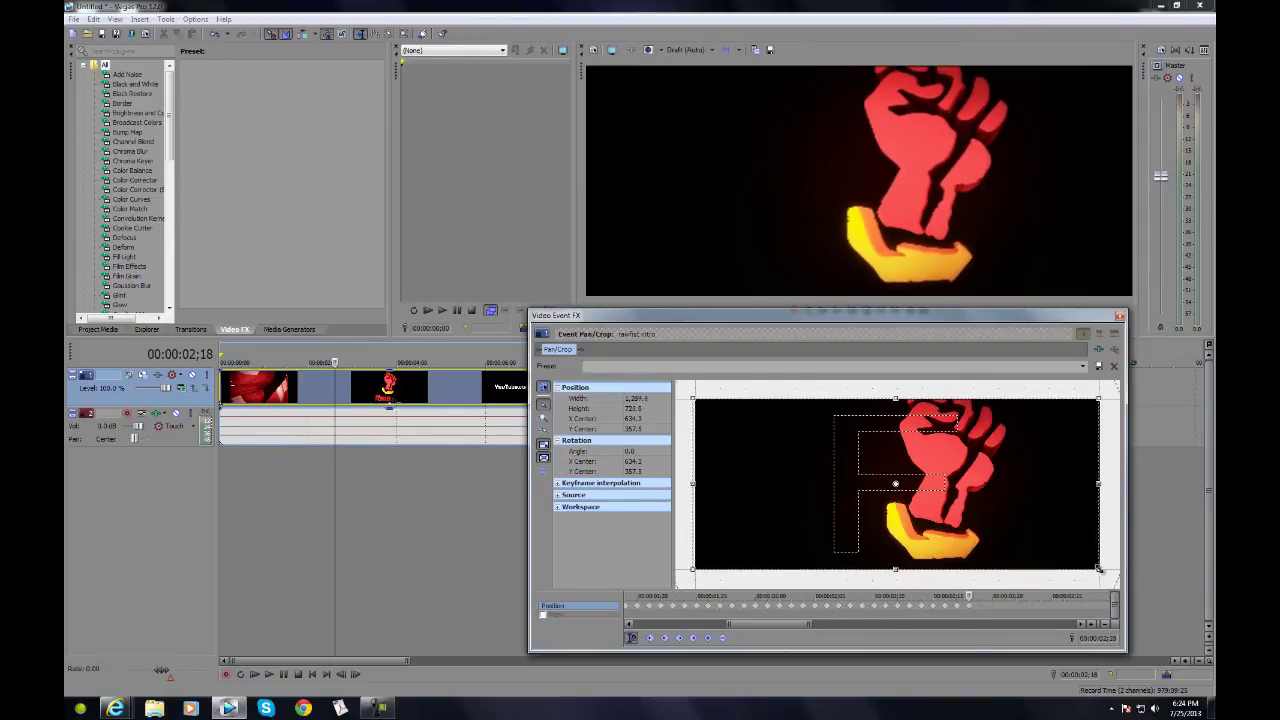
pyautogui.hotkey('ctrl', 'z')
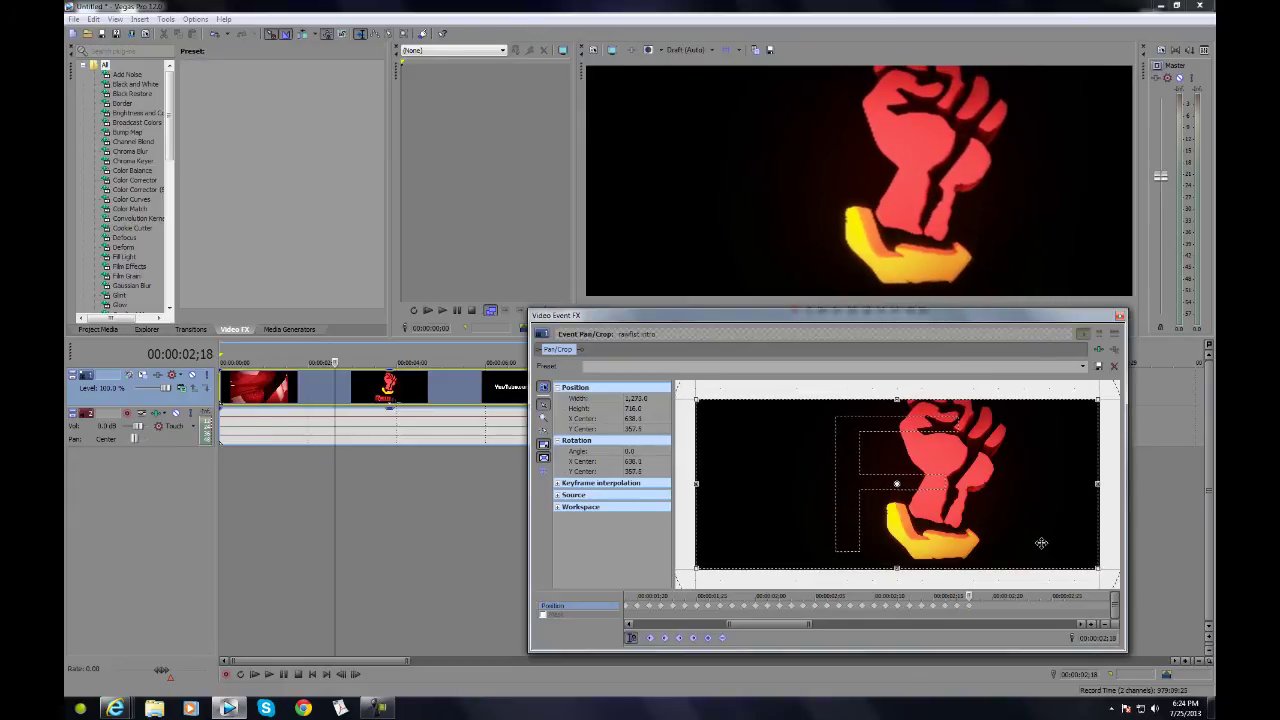
pyautogui.moveTo(1041, 543); pyautogui.dragTo(1043, 544)
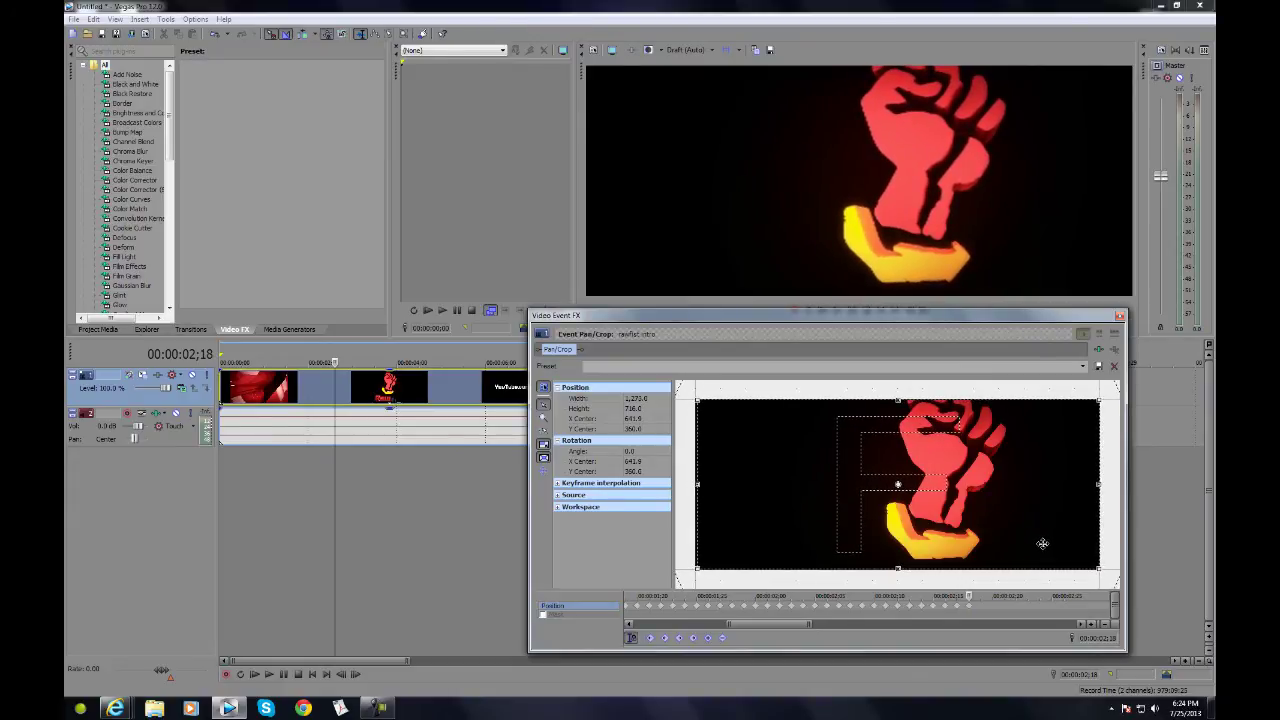
pyautogui.moveTo(697, 484); pyautogui.dragTo(698, 482)
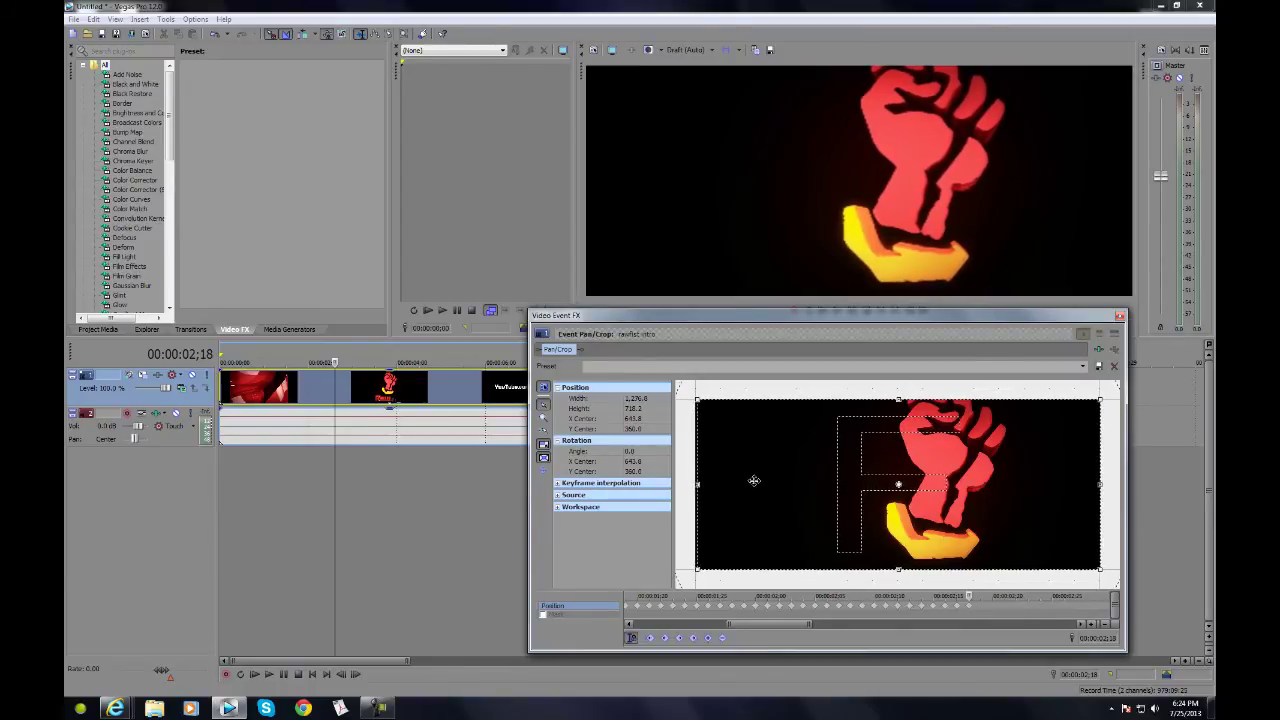
pyautogui.moveTo(754, 481); pyautogui.dragTo(753, 481)
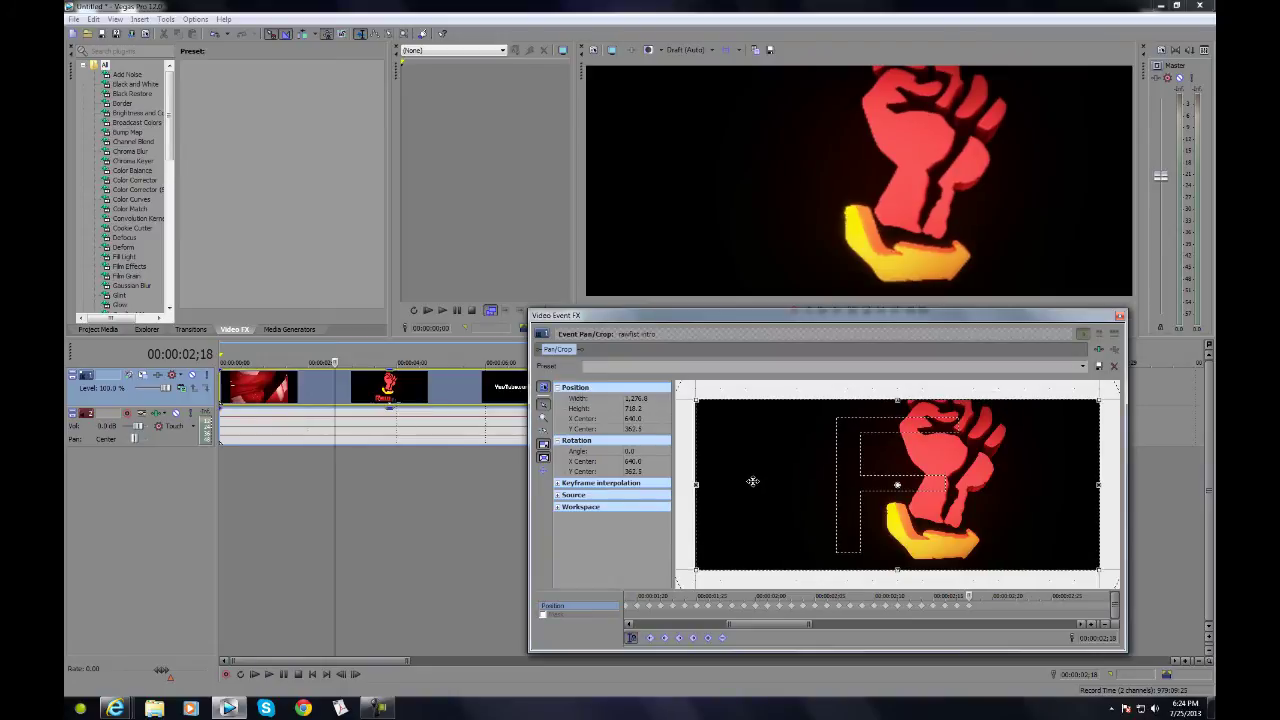
pyautogui.click(1119, 317)
# - Set preview quality to Draft (Quarter) and play the intro from the start
pyautogui.click(220, 519)
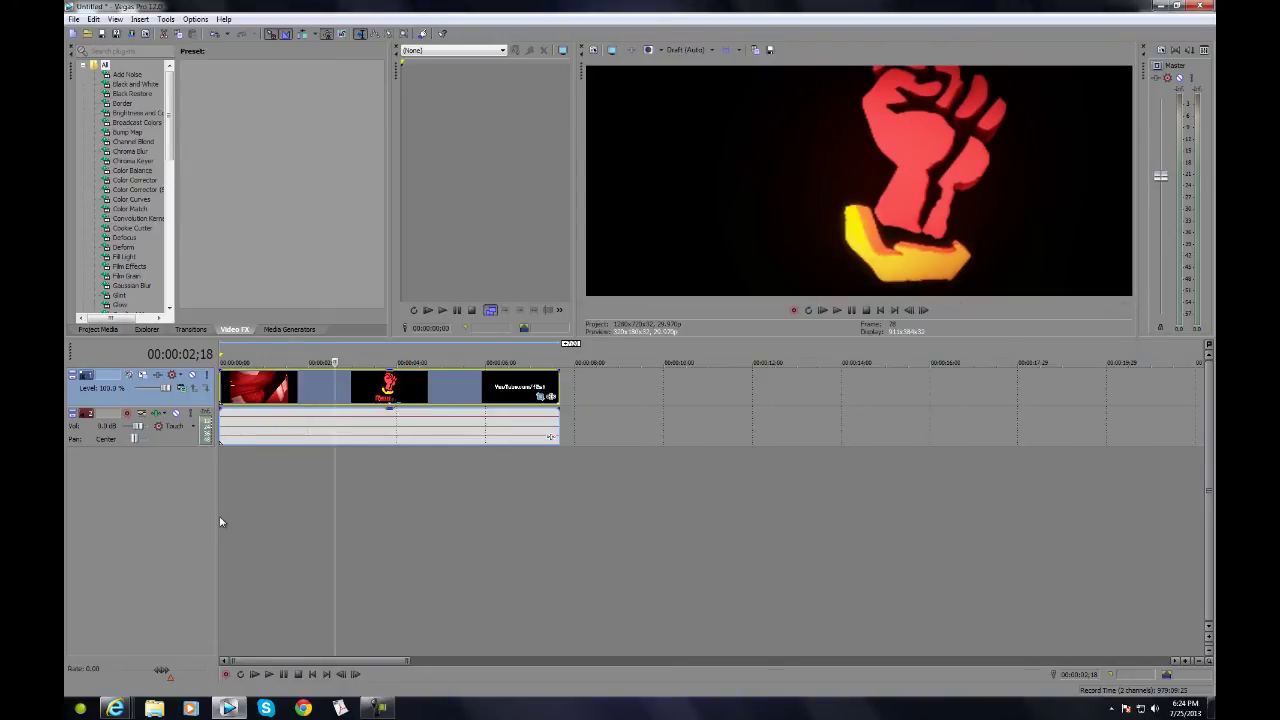
pyautogui.click(690, 49)
pyautogui.moveTo(710, 67)
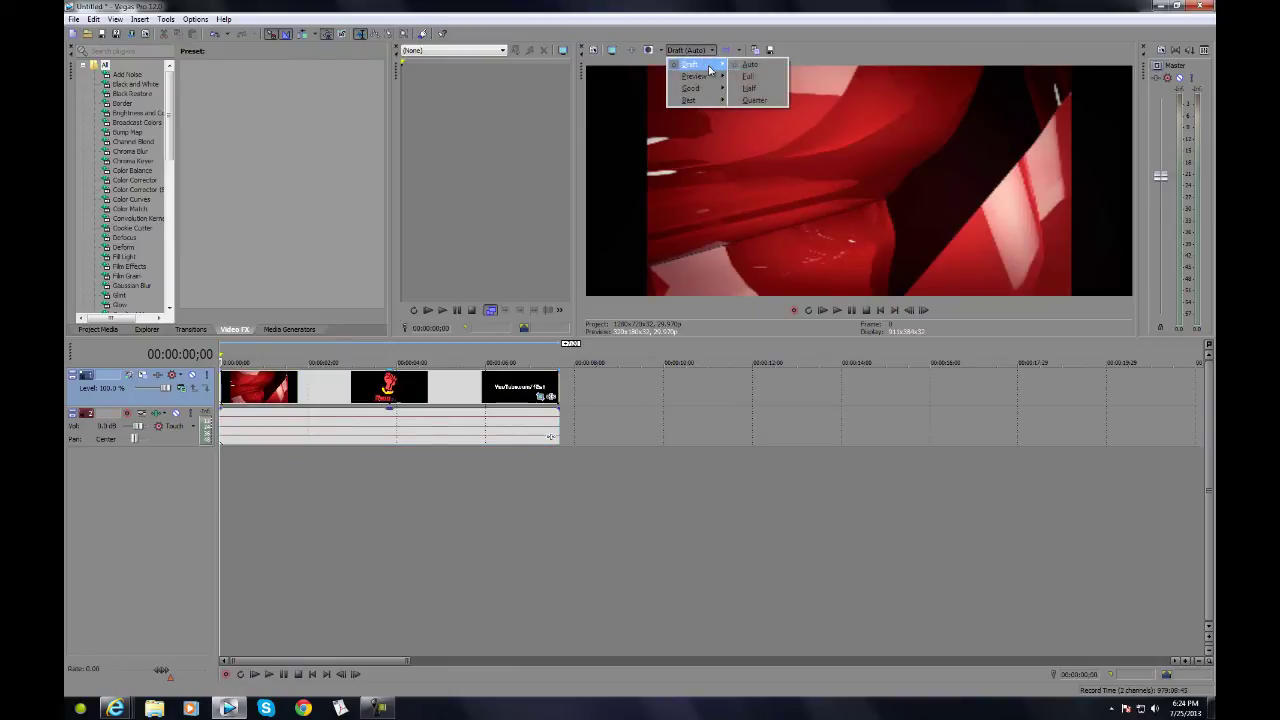
pyautogui.click(748, 102)
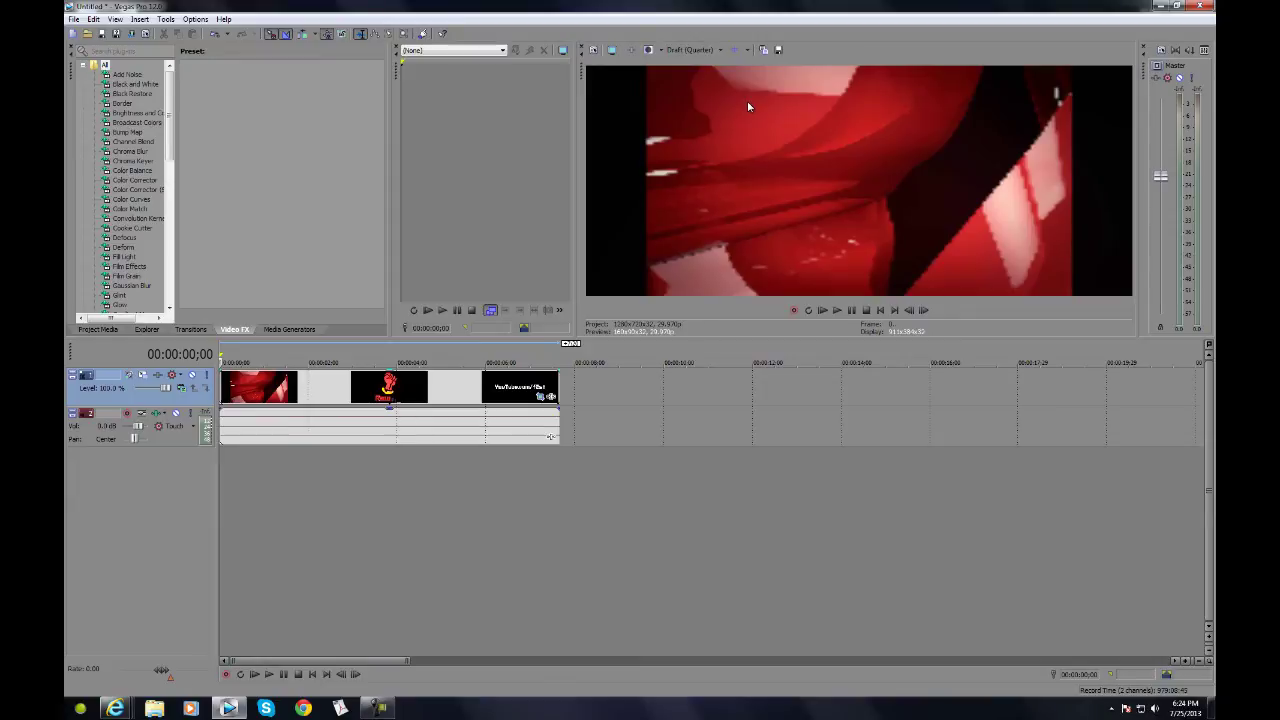
pyautogui.click(258, 677)
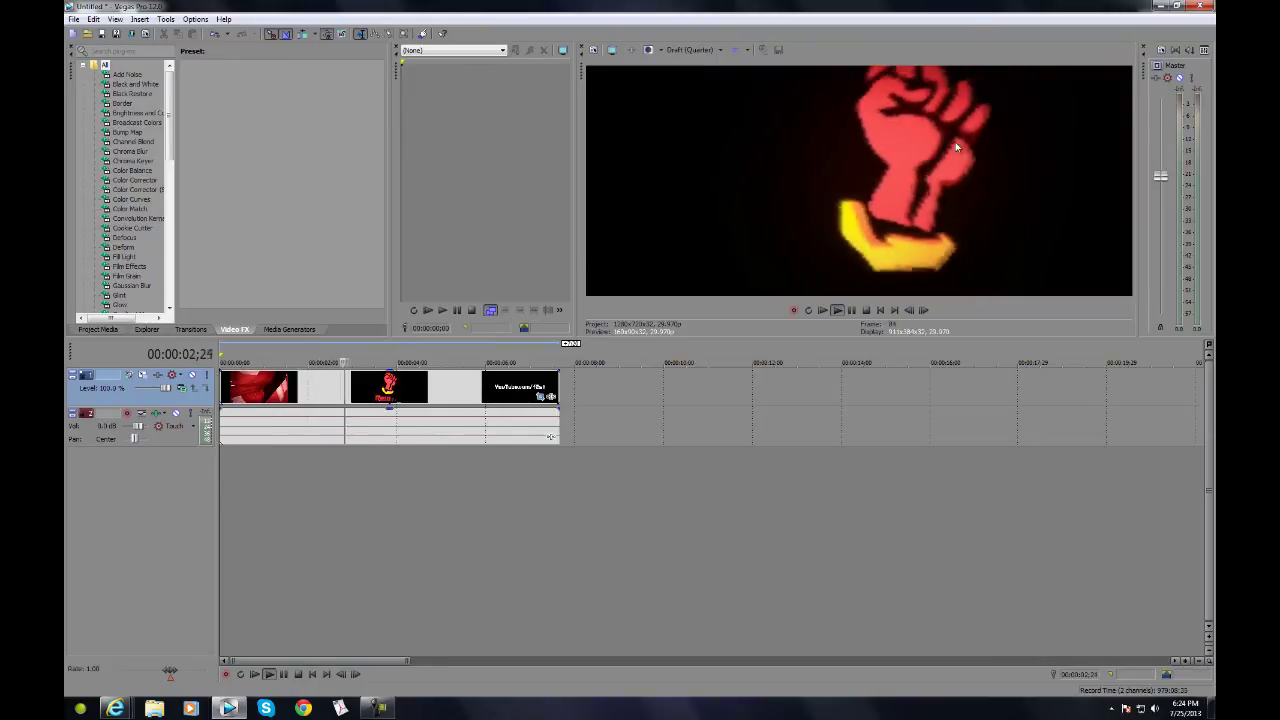
pyautogui.click(255, 674)
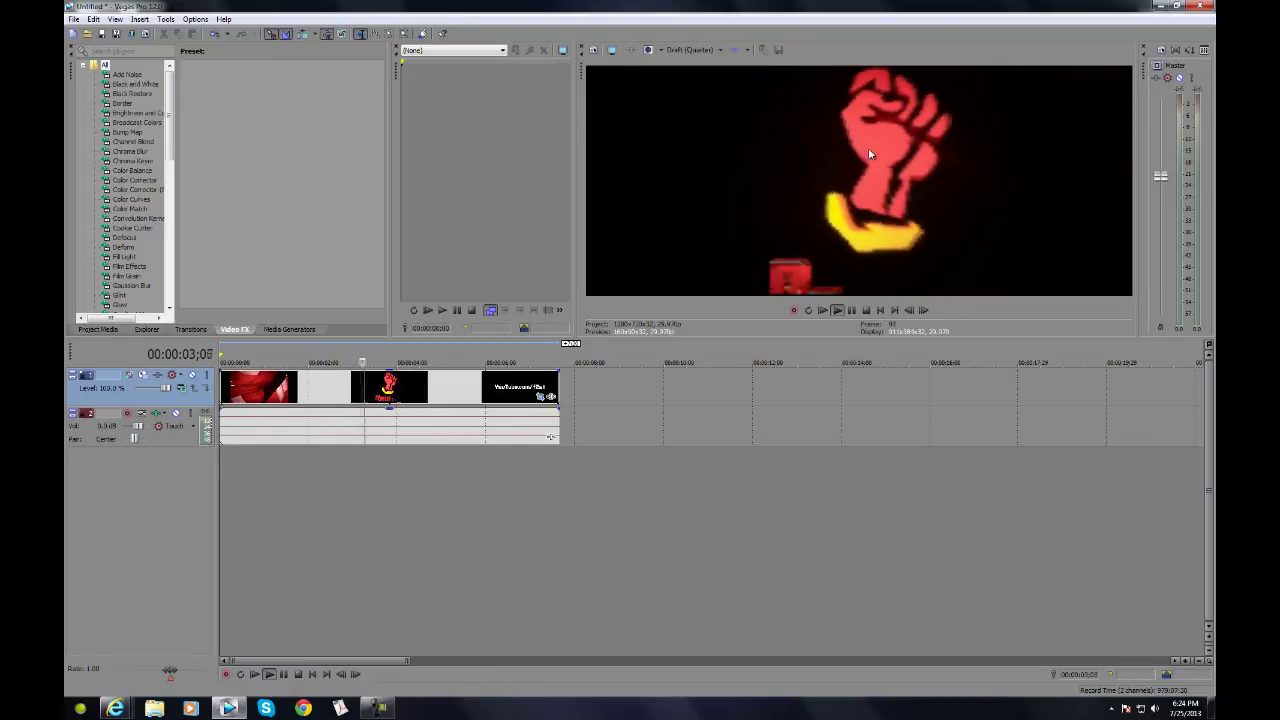
pyautogui.click(284, 675)
pyautogui.click(292, 518)
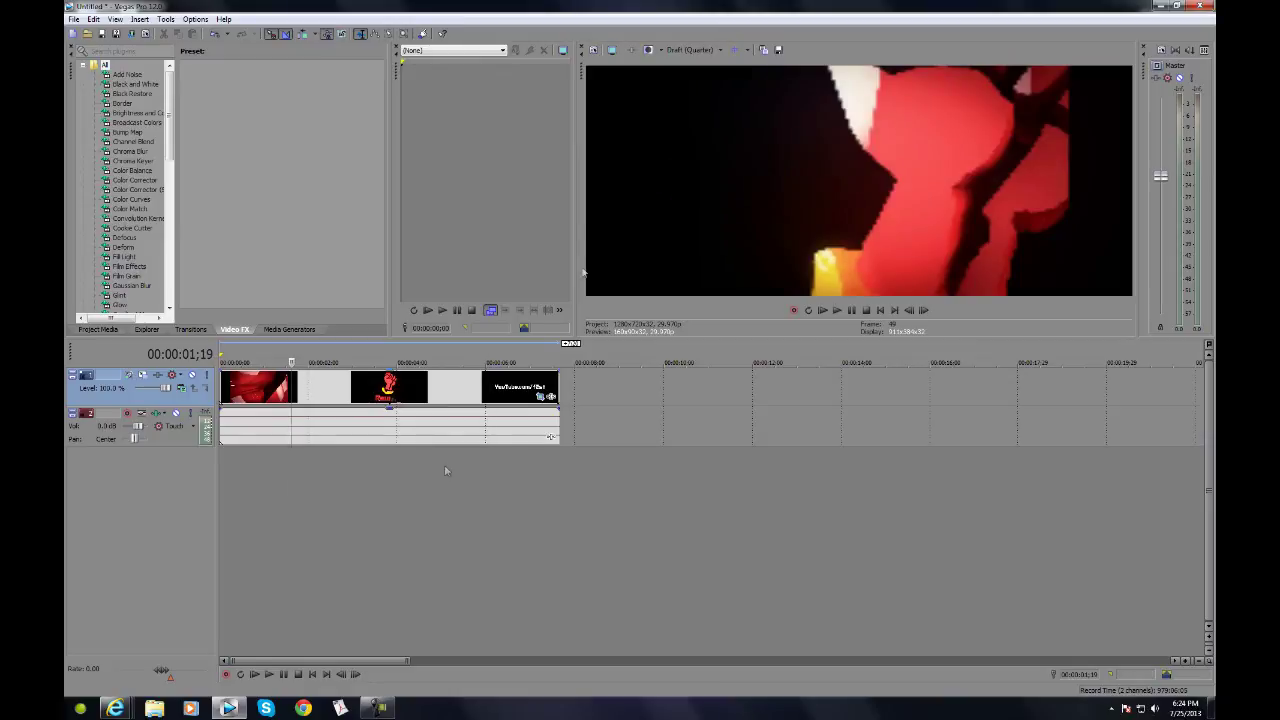
pyautogui.click(270, 674)
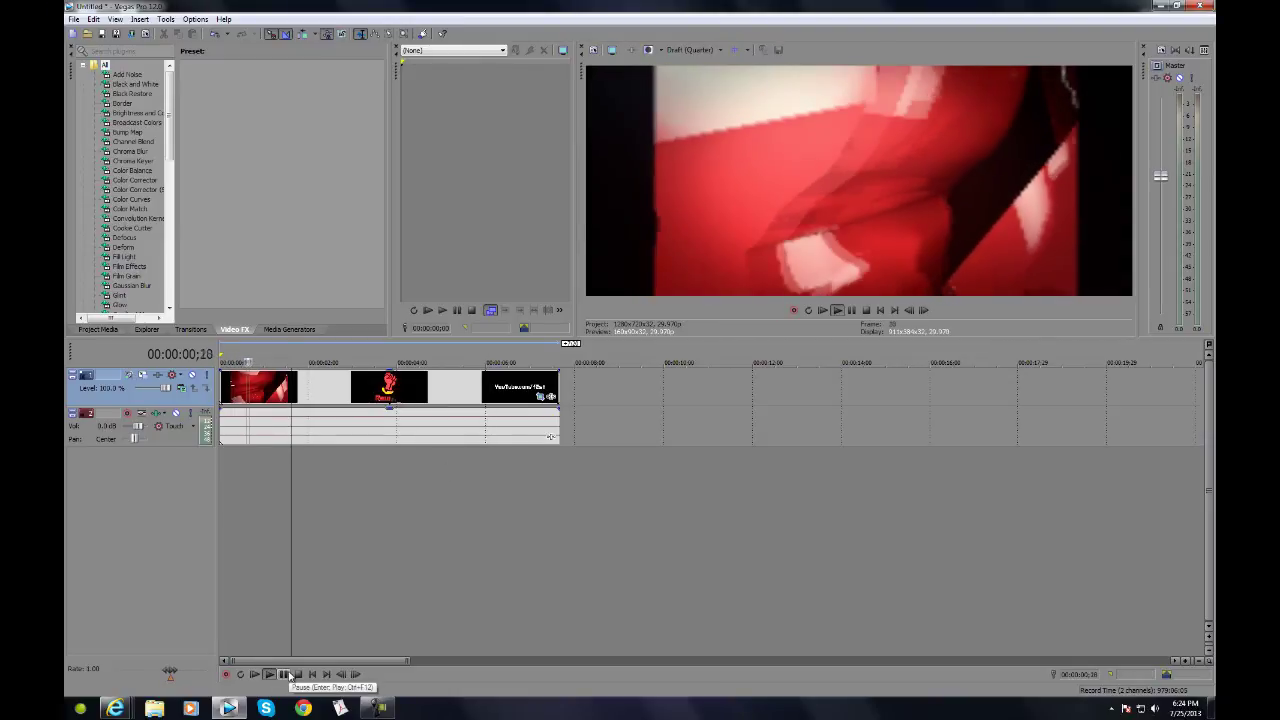
pyautogui.click(287, 675)
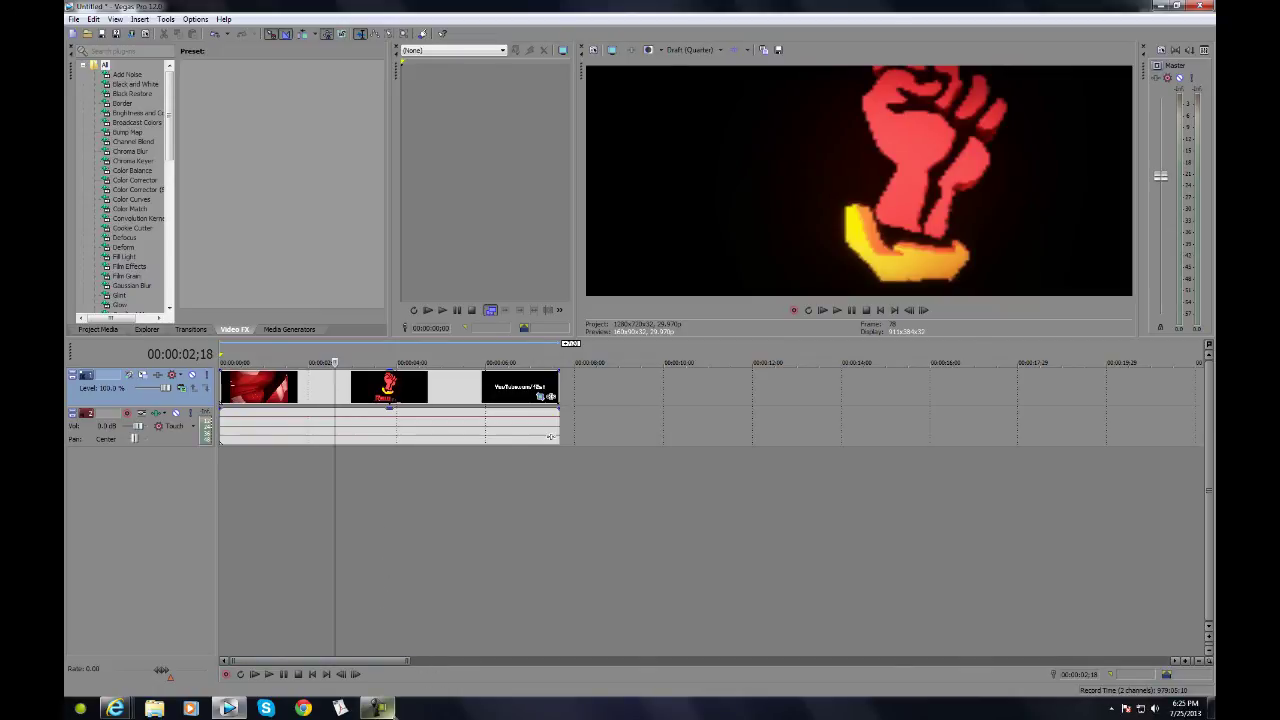
# - Bring up the screen recorder's capture control window from the Windows taskbar
pyautogui.click(390, 711)
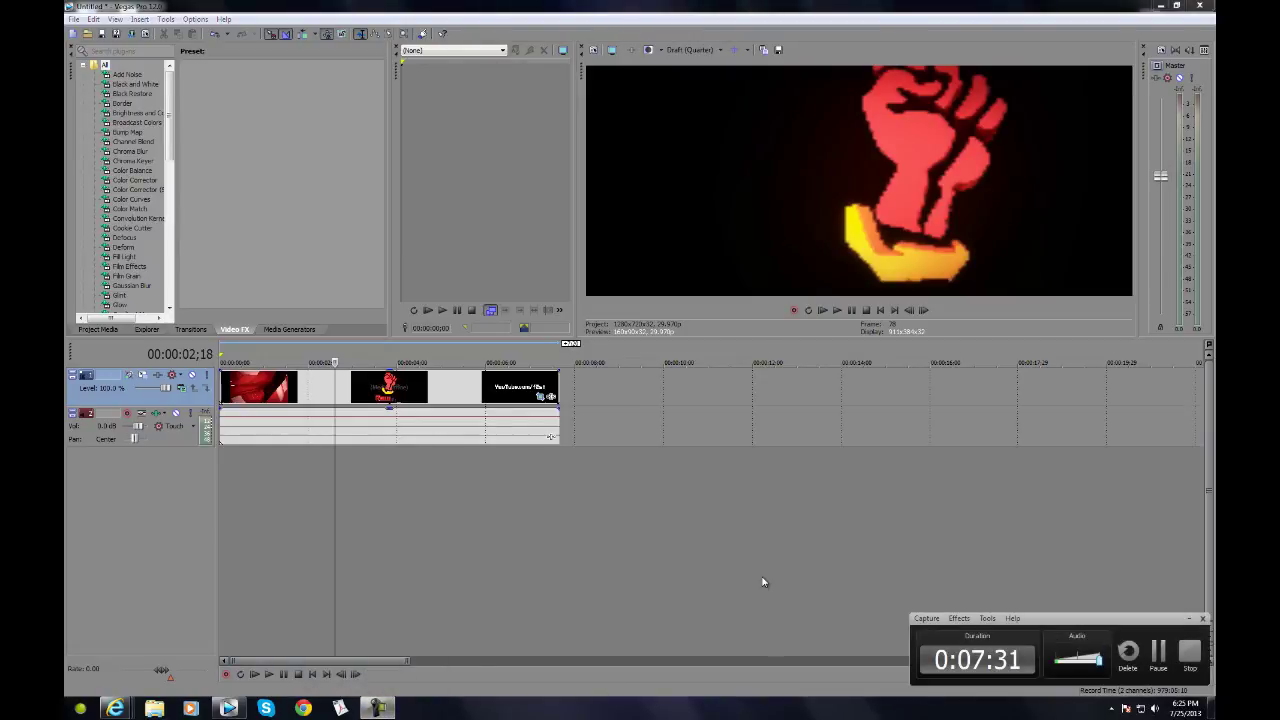